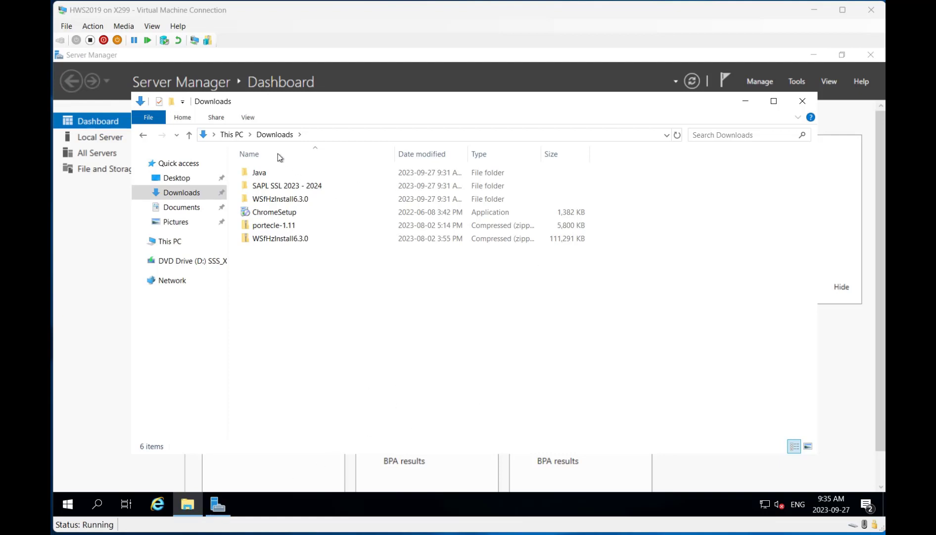
Step: Run the ChromeSetup installer from the Downloads folder
{"action": "left_click", "coordinate": [278, 216]}
{"action": "double_click", "coordinate": [279, 216]}
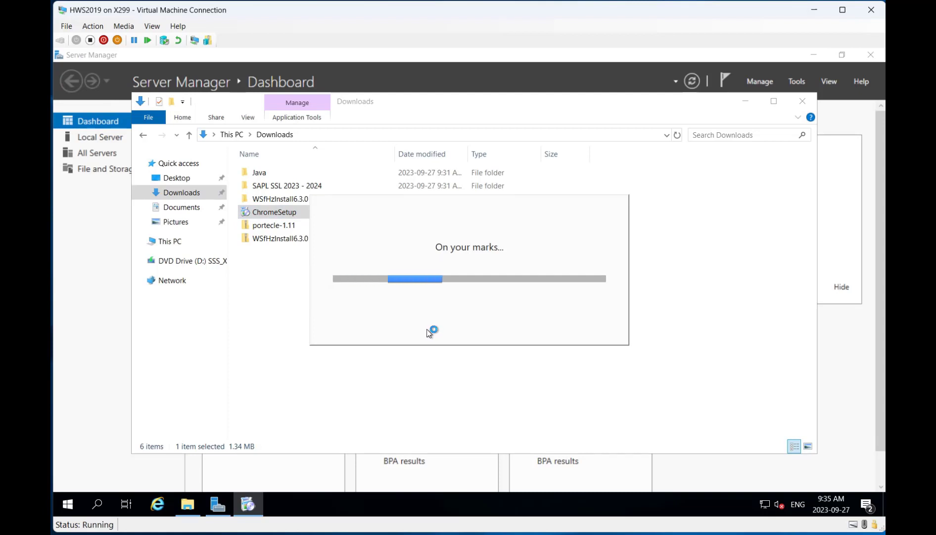
{"action": "left_click", "coordinate": [271, 303]}
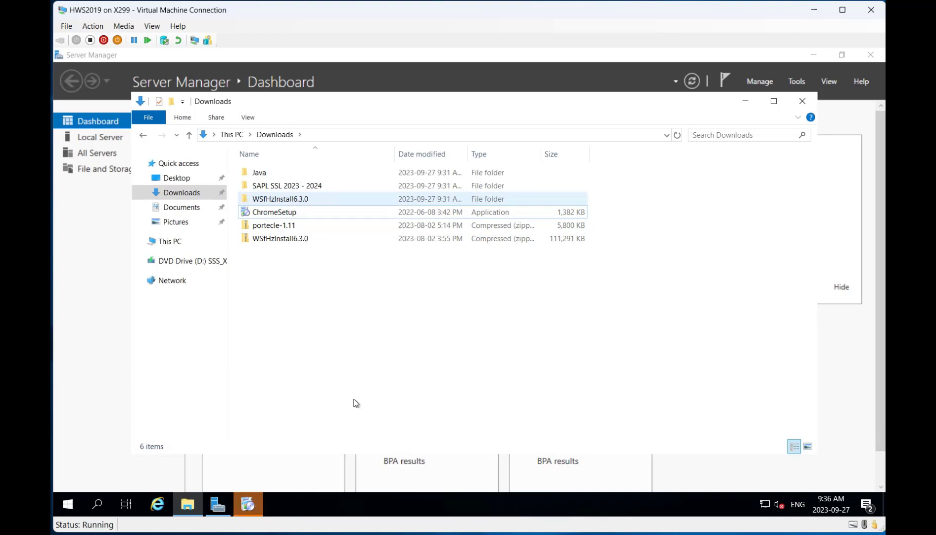
Step: While Chrome installs, open the Java folder and select the jdk-11.0.19 installer
{"action": "left_click", "coordinate": [249, 506]}
{"action": "left_click", "coordinate": [269, 176]}
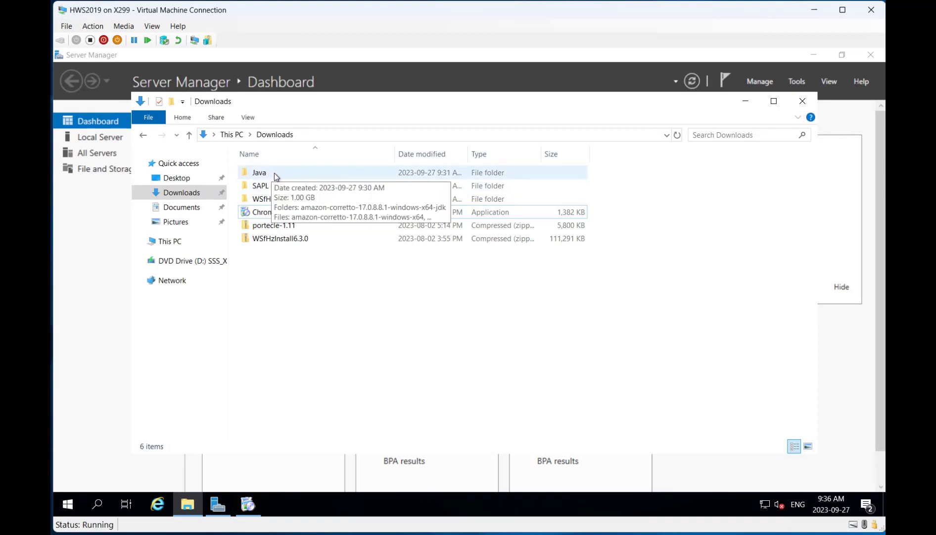
{"action": "double_click", "coordinate": [275, 176]}
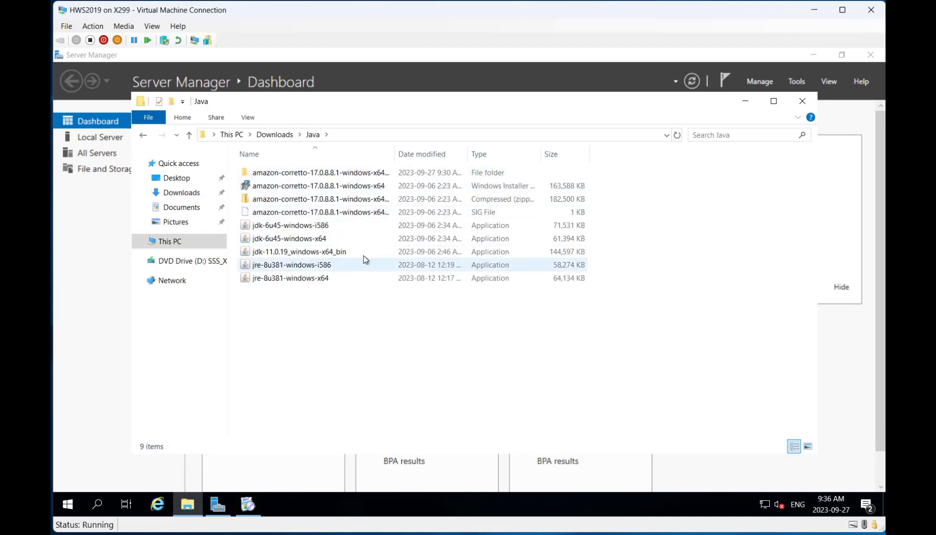
{"action": "left_click", "coordinate": [287, 253]}
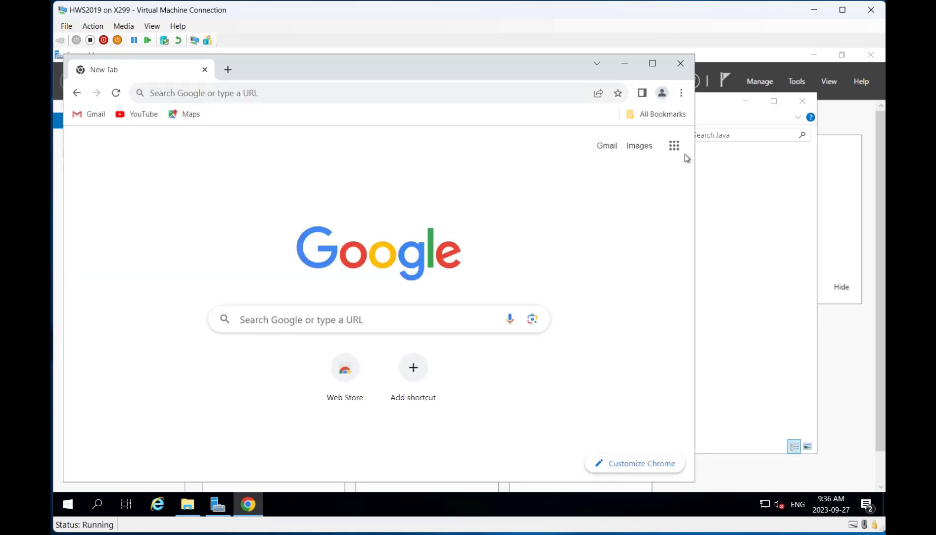
Step: Close the Chrome window and launch the jdk-11.0.19 installer from the Java folder
{"action": "left_click", "coordinate": [682, 64]}
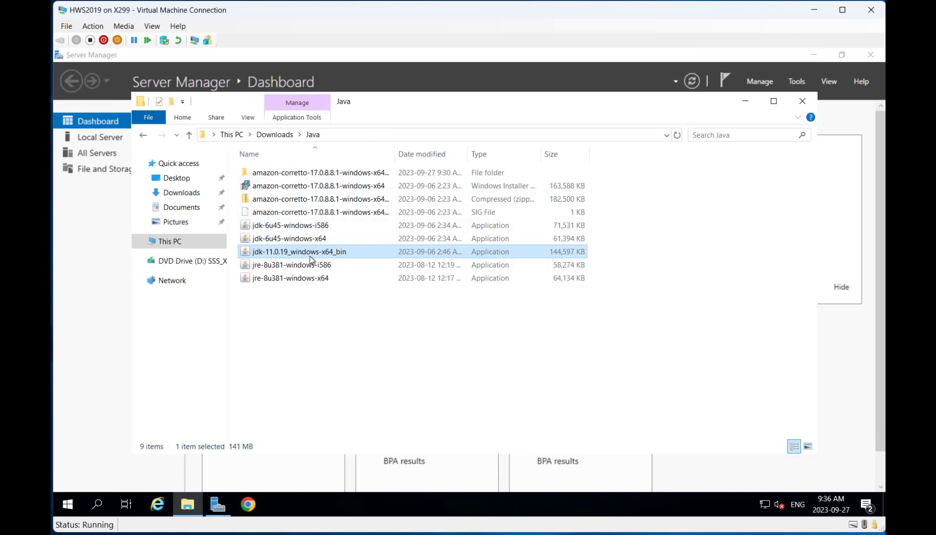
{"action": "mouse_move", "coordinate": [313, 257]}
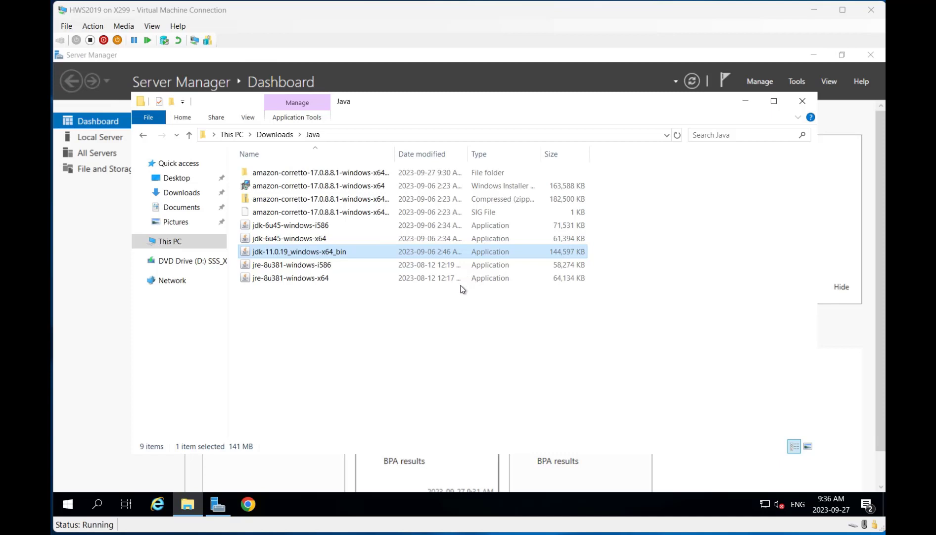
{"action": "double_click", "coordinate": [355, 257]}
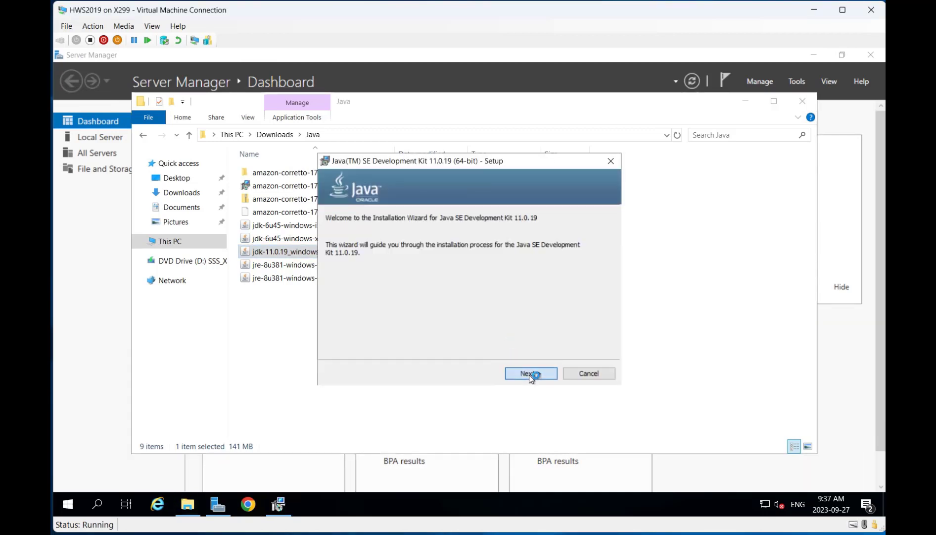
Step: Install JDK 11.0.19 (64-bit) to the default destination and close the finished setup
{"action": "left_click", "coordinate": [529, 375]}
{"action": "left_click", "coordinate": [528, 373]}
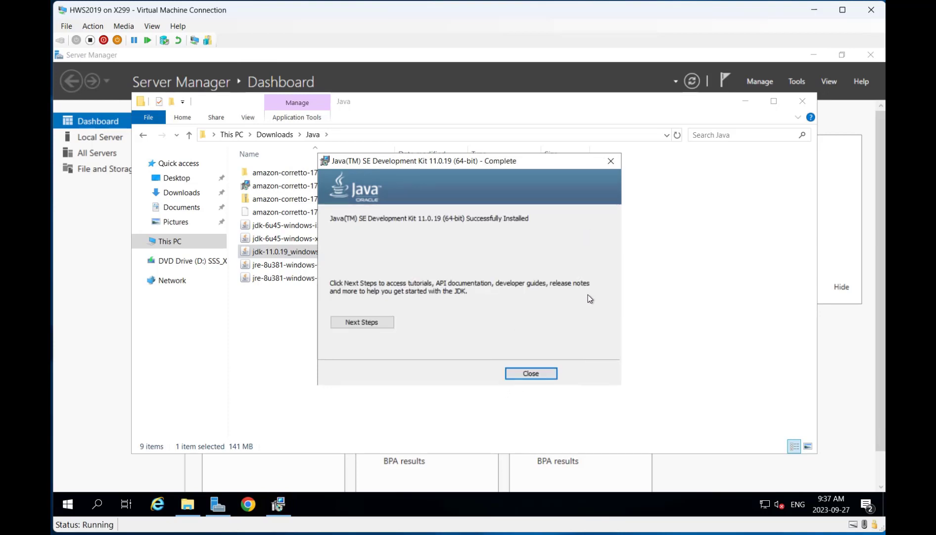
{"action": "left_click", "coordinate": [531, 374]}
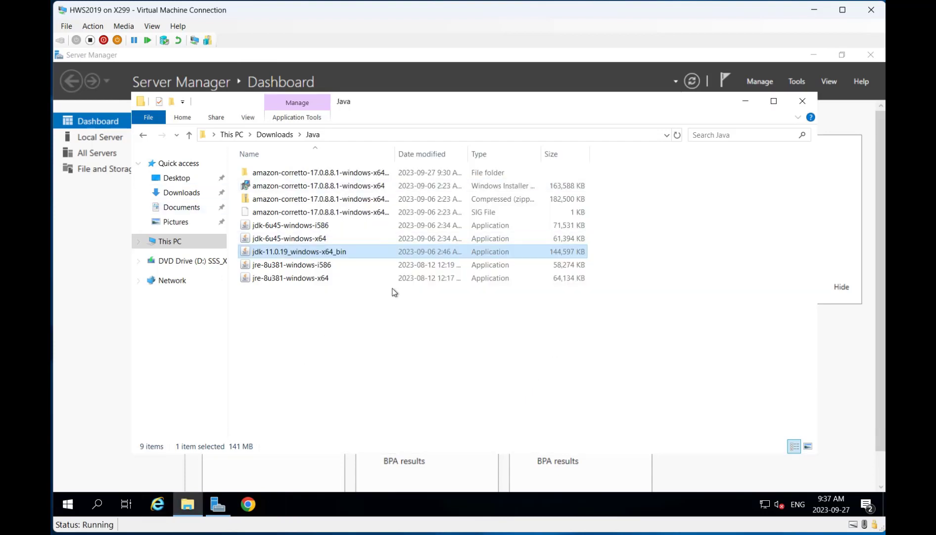
Step: Browse from Downloads to WSfHzInstall6.3.0\Disk1\InstData\Windows\NoVM and launch hzInst
{"action": "left_click", "coordinate": [275, 134]}
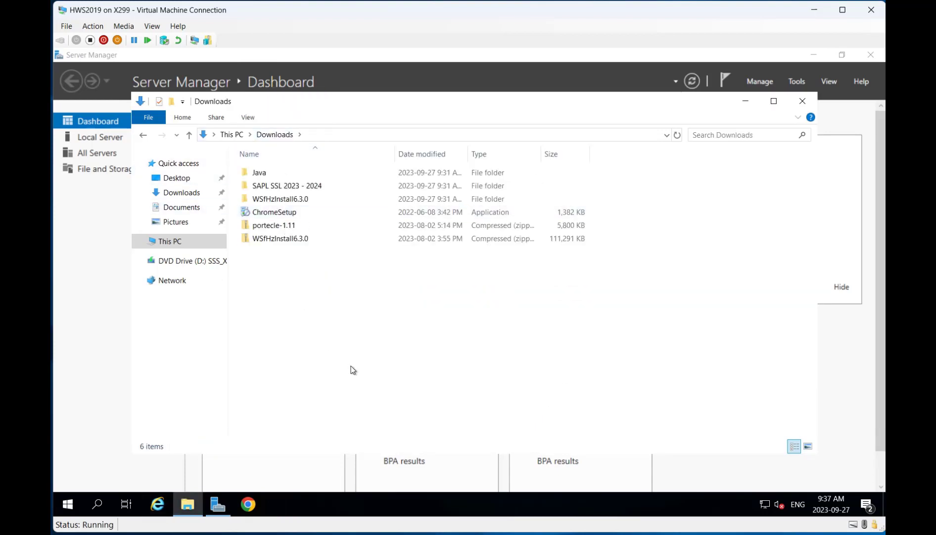
{"action": "double_click", "coordinate": [285, 199]}
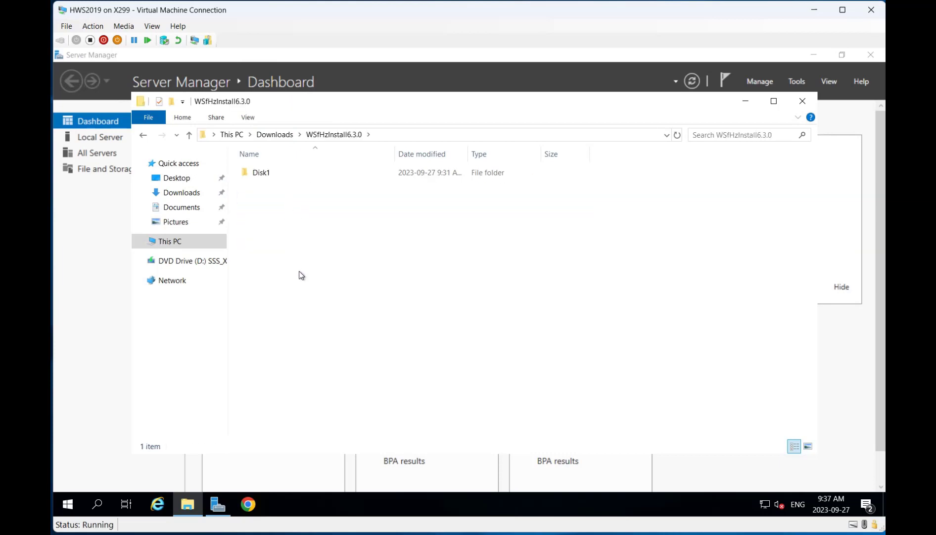
{"action": "double_click", "coordinate": [273, 172]}
{"action": "double_click", "coordinate": [274, 171]}
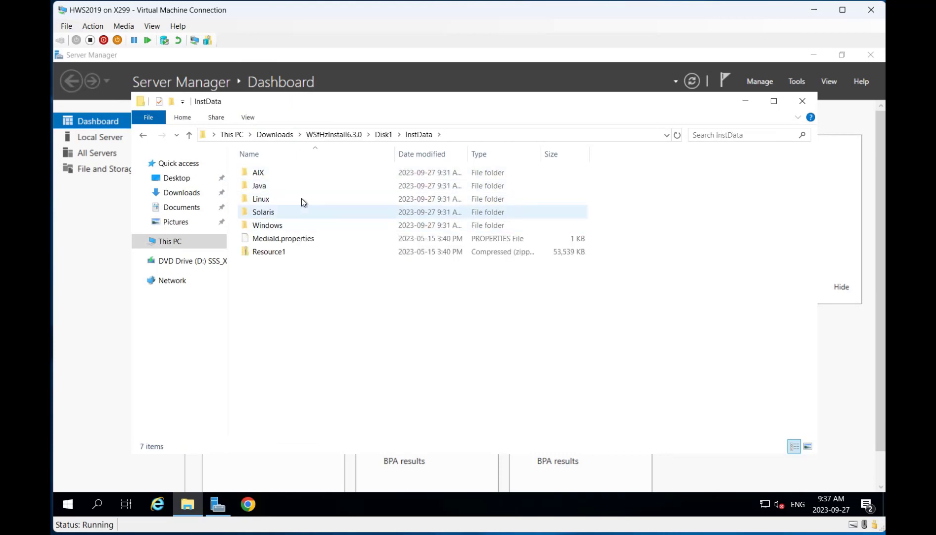
{"action": "double_click", "coordinate": [286, 225]}
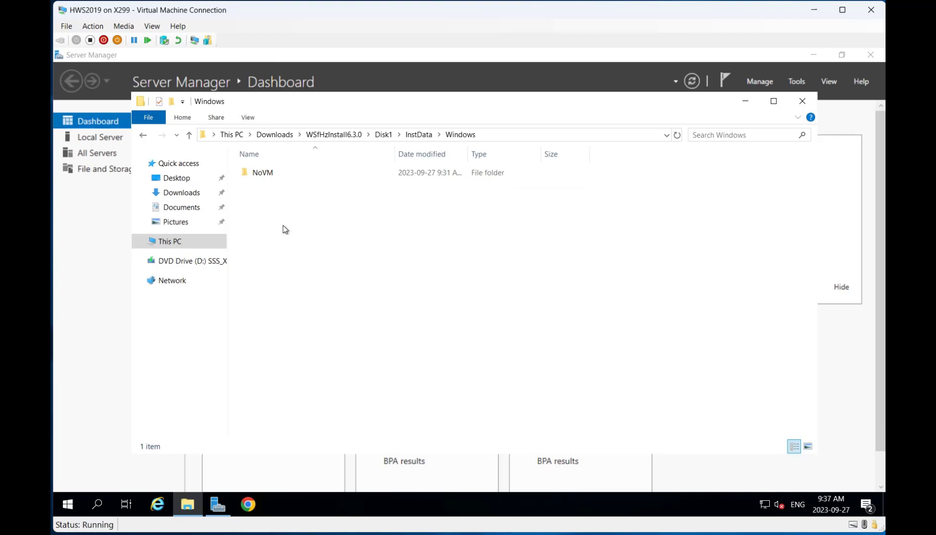
{"action": "double_click", "coordinate": [283, 171]}
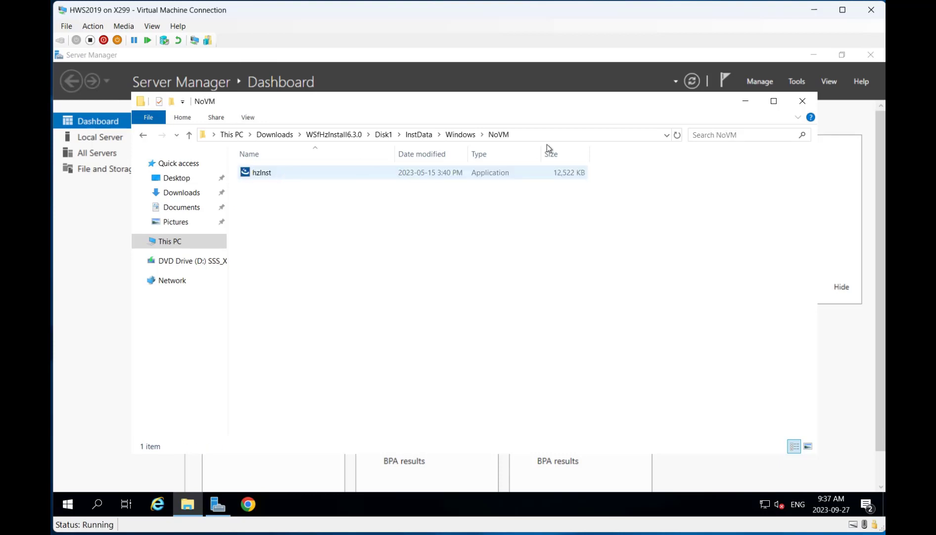
{"action": "double_click", "coordinate": [295, 171]}
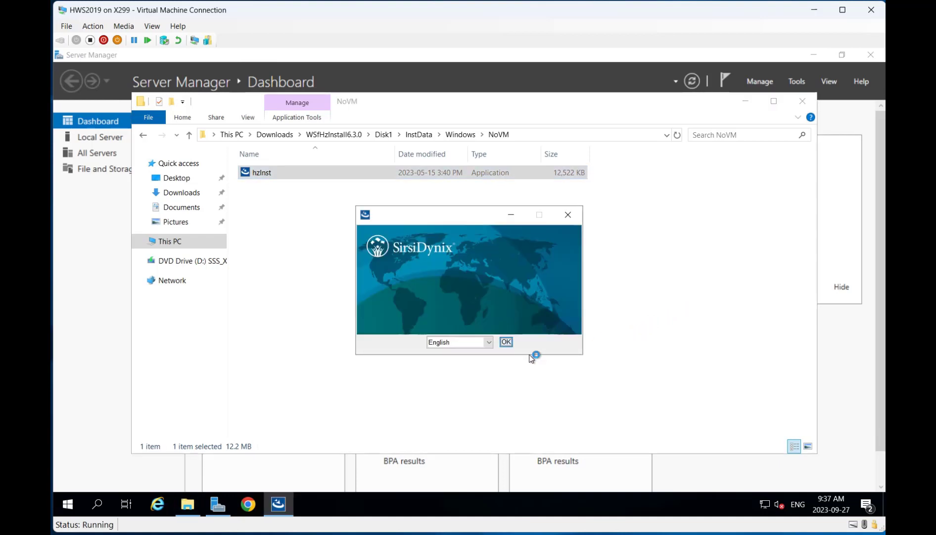
Step: Choose English, accept the licence agreement, and keep the first listed Java VM
{"action": "left_click", "coordinate": [505, 341]}
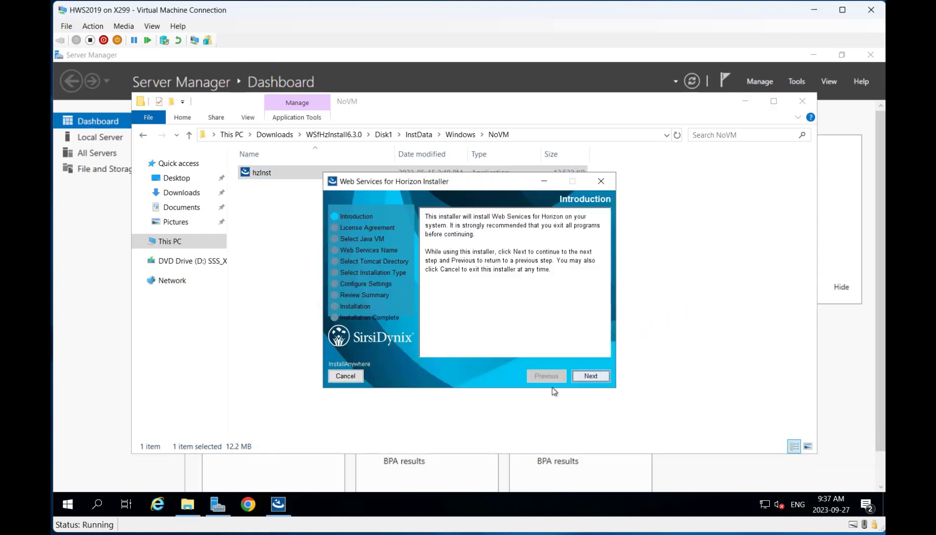
{"action": "left_click", "coordinate": [587, 377]}
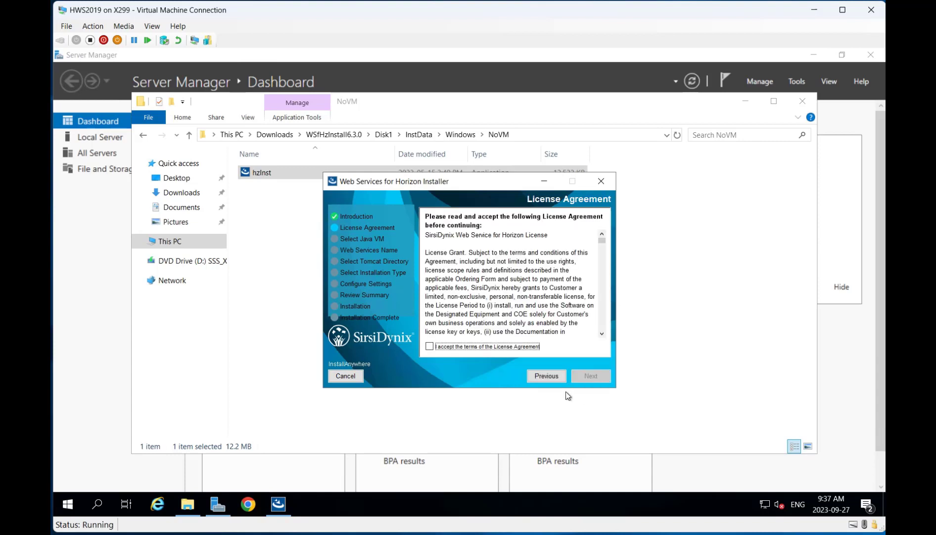
{"action": "left_click", "coordinate": [519, 348]}
{"action": "left_click", "coordinate": [601, 376]}
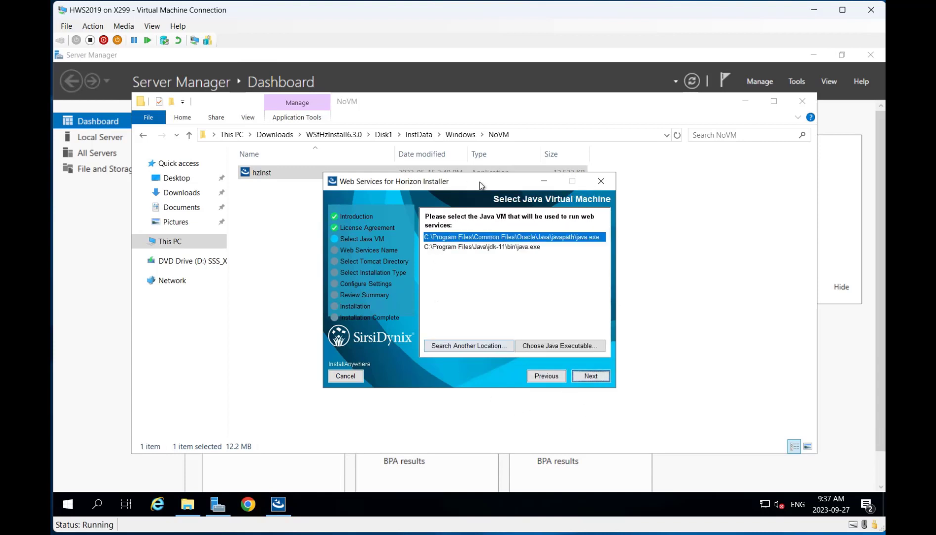
{"action": "left_click", "coordinate": [590, 377]}
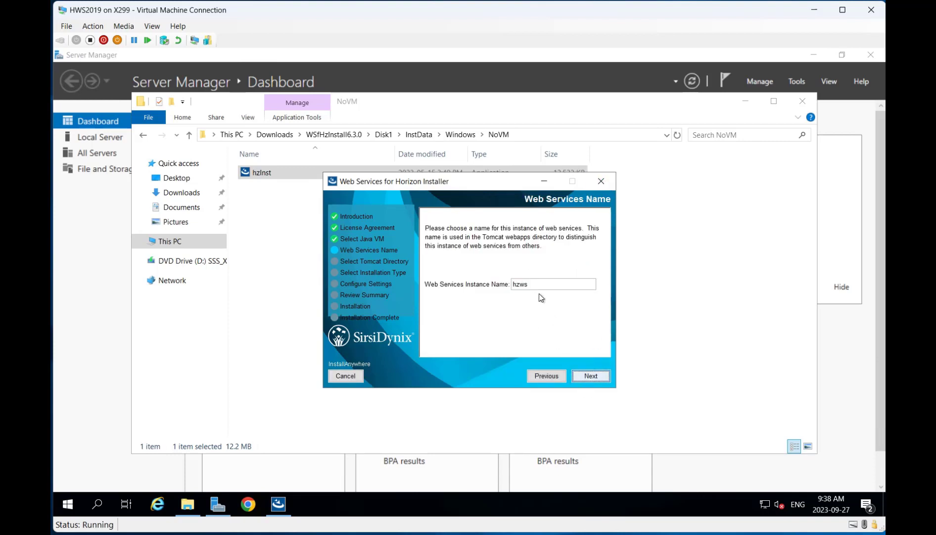
Step: Rename the instance from hzws to hws, keeping the default Tomcat directory and Full Installation
{"action": "left_click_drag", "start_coordinate": [537, 285], "coordinate": [460, 283]}
{"action": "type", "text": "hws"}
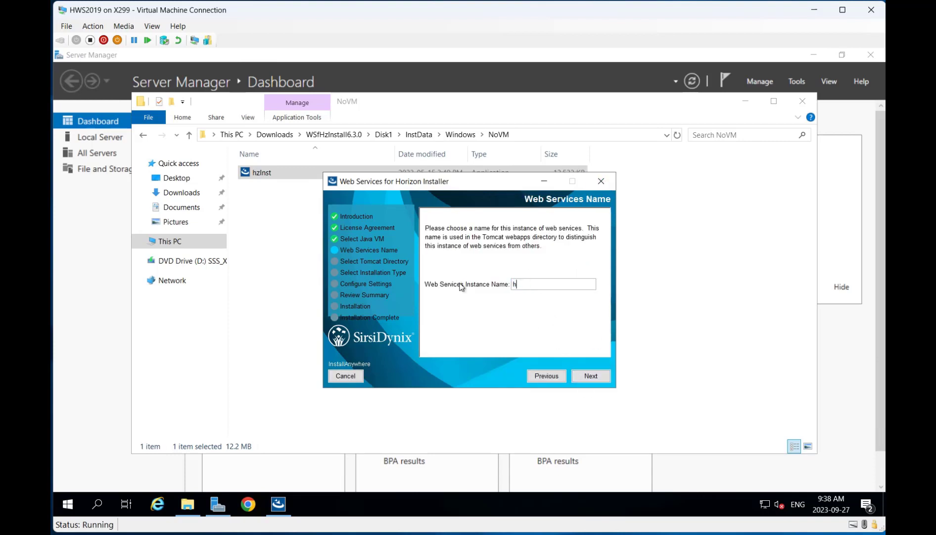
{"action": "left_click", "coordinate": [600, 378]}
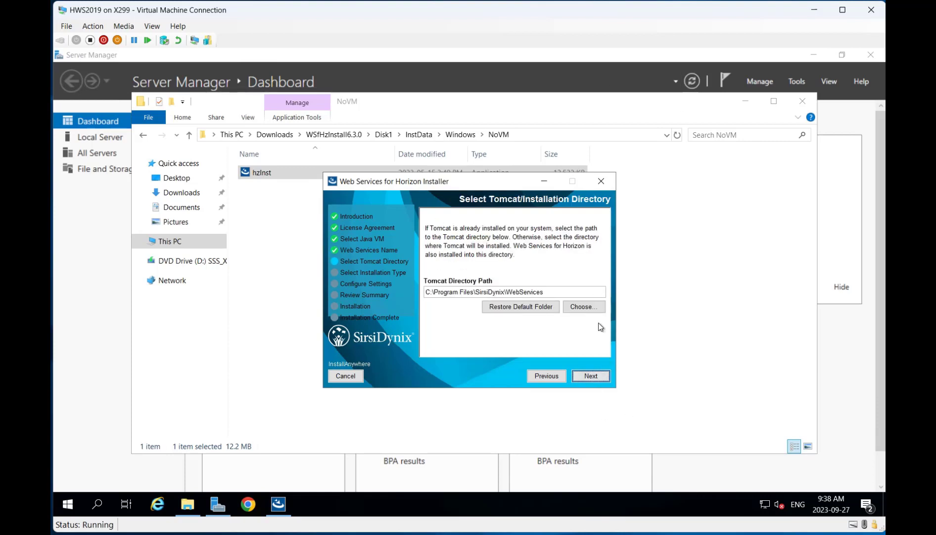
{"action": "left_click", "coordinate": [601, 377]}
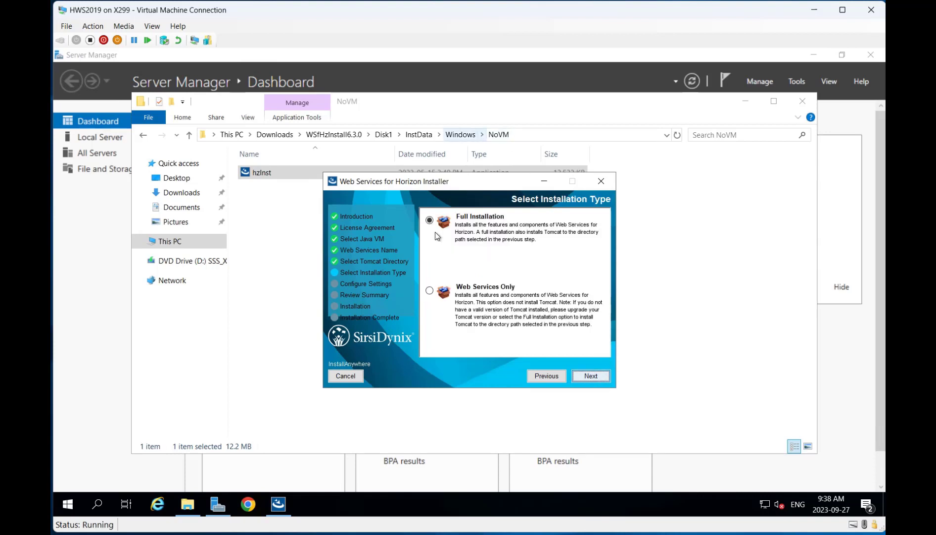
{"action": "left_click", "coordinate": [601, 375]}
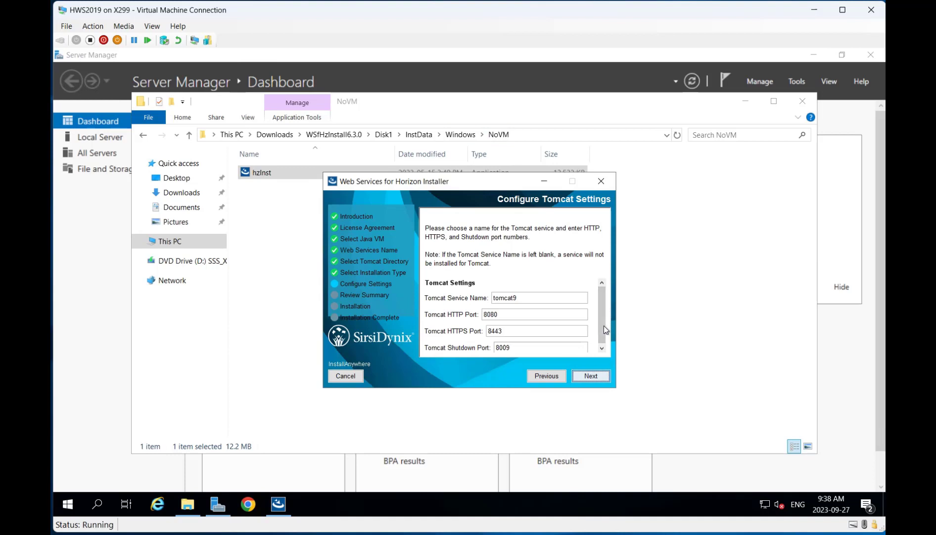
Step: Keep the default Tomcat settings, choose MSSQL as database type and enter the database host
{"action": "left_click", "coordinate": [592, 375]}
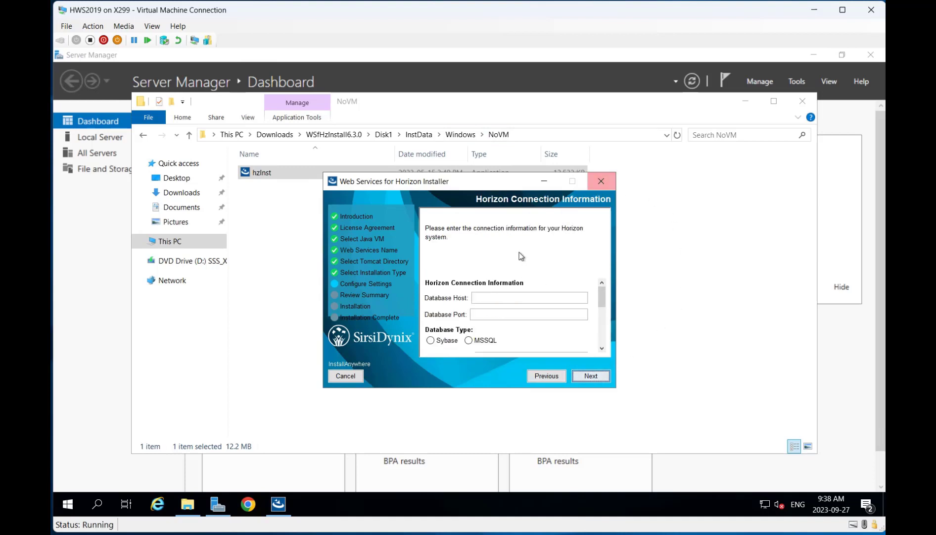
{"action": "left_click", "coordinate": [501, 295]}
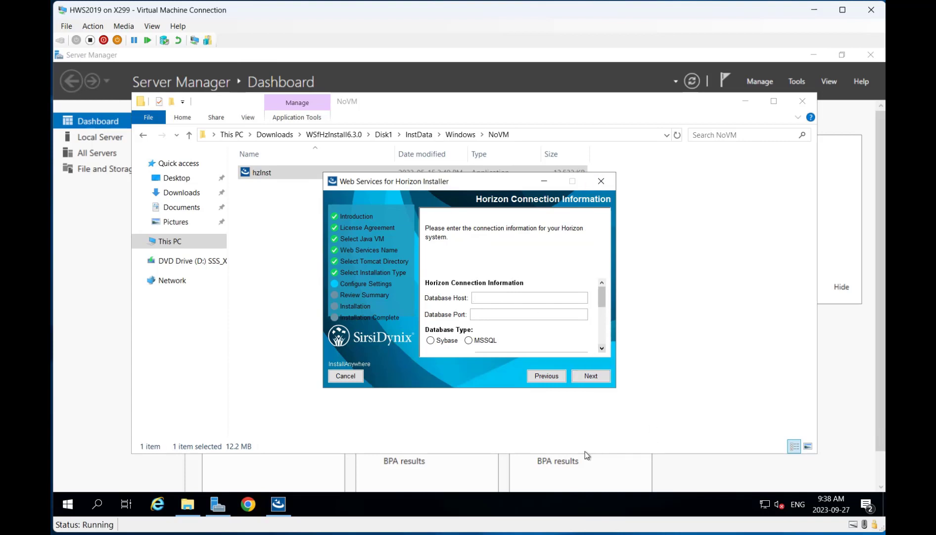
{"action": "left_click", "coordinate": [486, 341]}
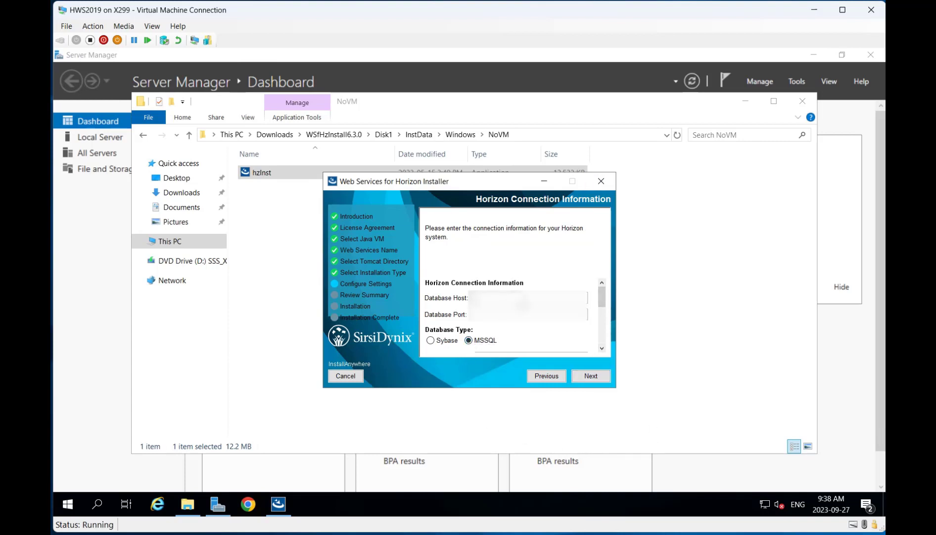
{"action": "type", "text": "****"}
{"action": "key", "text": "Tab"}
{"action": "type", "text": "****"}
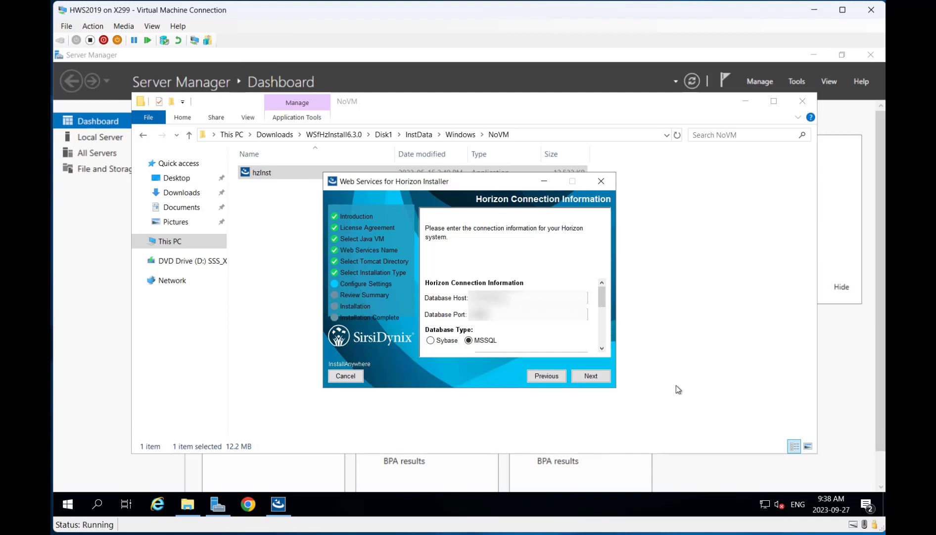
{"action": "left_click_drag", "start_coordinate": [604, 295], "coordinate": [601, 315]}
Step: Enter the database name, database user and the user's password
{"action": "left_click", "coordinate": [521, 292]}
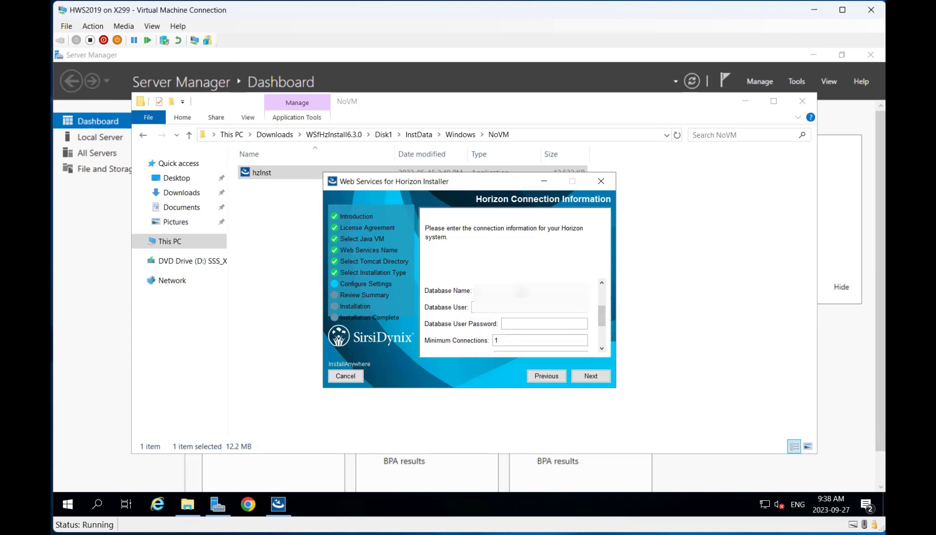
{"action": "type", "text": "***"}
{"action": "key", "text": "Tab"}
{"action": "type", "text": "***"}
{"action": "key", "text": "Tab"}
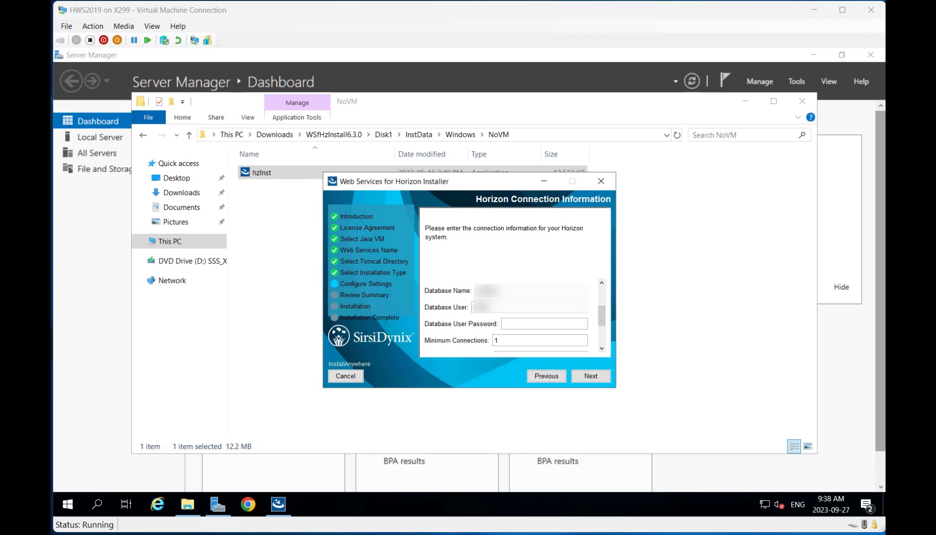
{"action": "left_click", "coordinate": [523, 322]}
{"action": "type", "text": "***"}
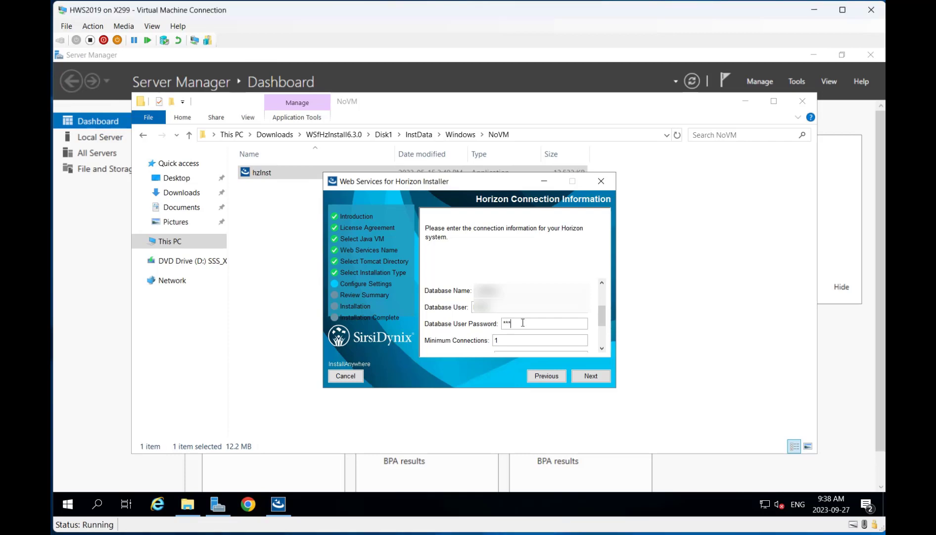
{"action": "type", "text": "************"}
{"action": "left_click_drag", "start_coordinate": [604, 312], "coordinate": [603, 329]}
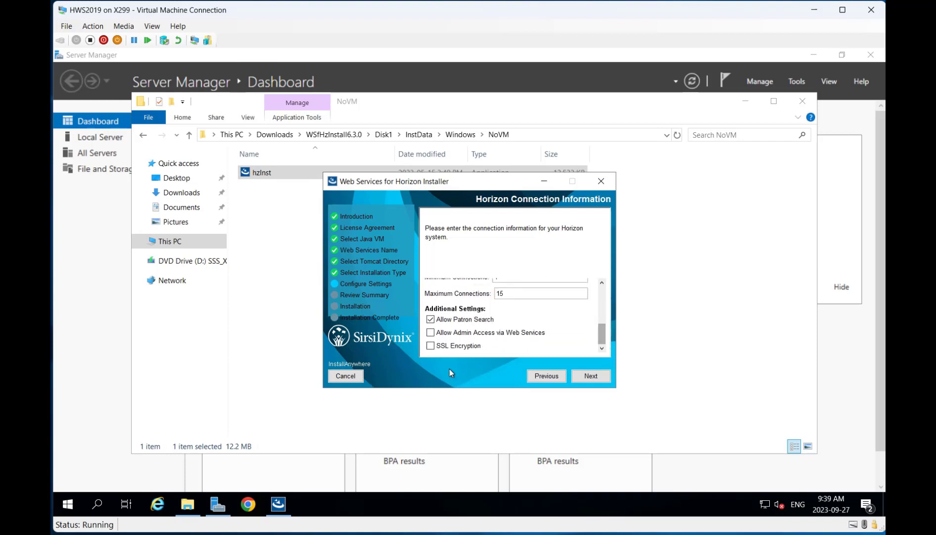
Step: Change the currency from USD to CDN
{"action": "left_click", "coordinate": [591, 376]}
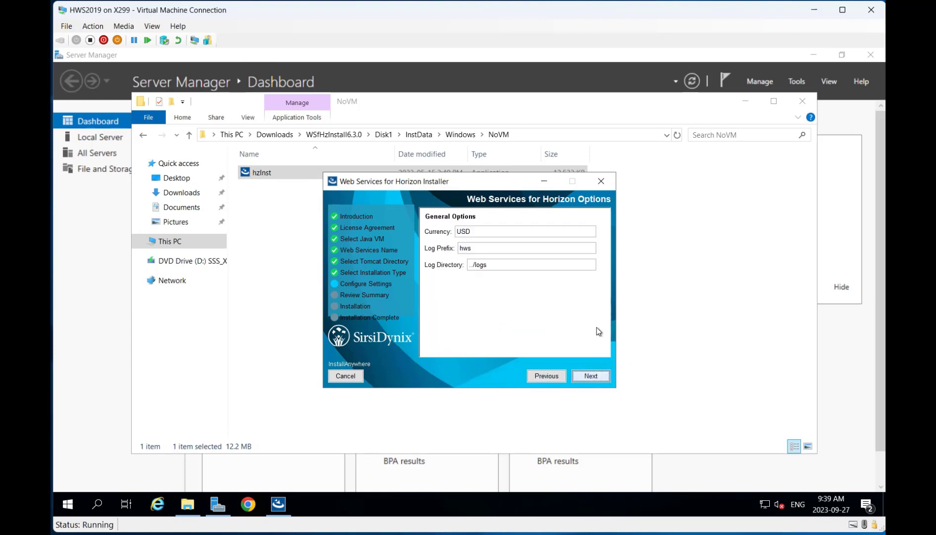
{"action": "double_click", "coordinate": [481, 230]}
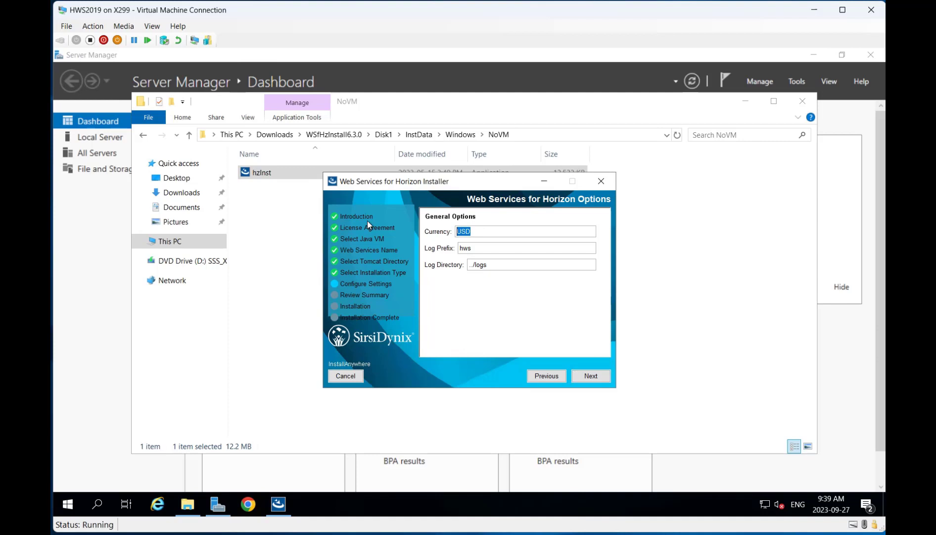
{"action": "type", "text": "CDN"}
{"action": "left_click", "coordinate": [599, 375]}
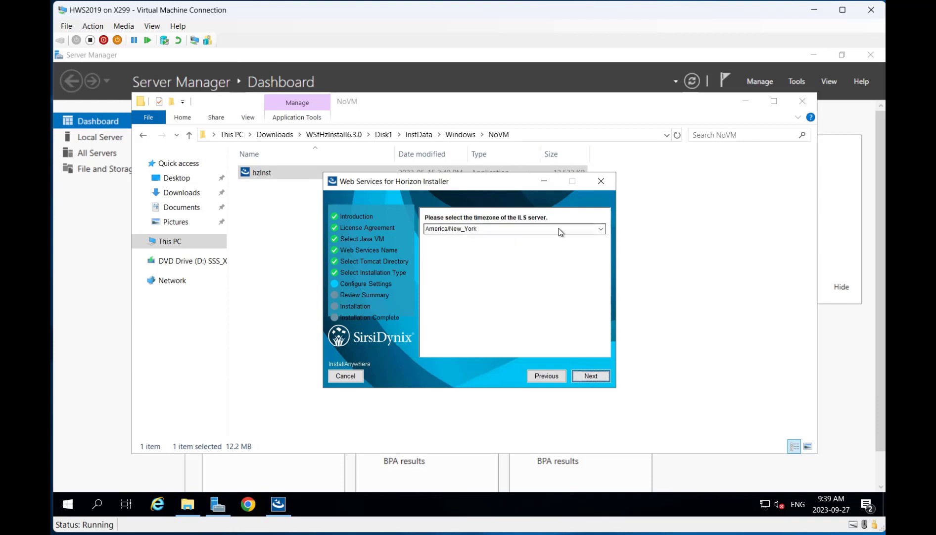
Step: Pick America/Edmonton as the ILS server timezone and continue
{"action": "left_click", "coordinate": [559, 232]}
{"action": "scroll", "coordinate": [569, 270], "scroll_direction": "down", "scroll_amount": 4}
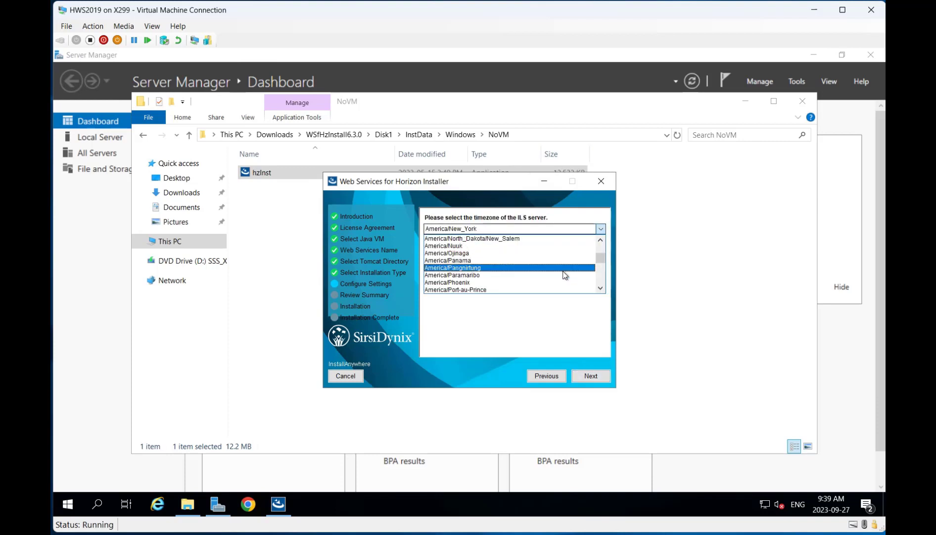
{"action": "scroll", "coordinate": [559, 276], "scroll_direction": "down", "scroll_amount": 9}
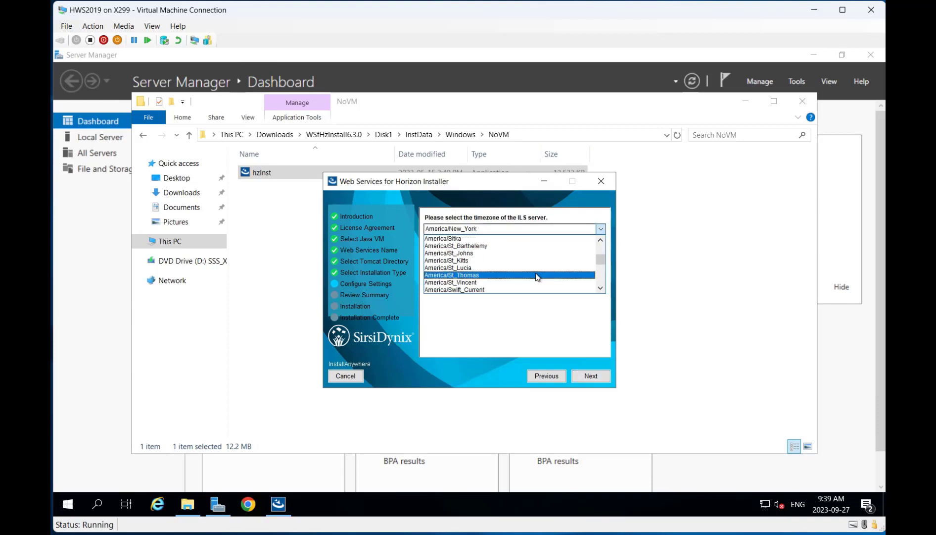
{"action": "scroll", "coordinate": [534, 272], "scroll_direction": "up", "scroll_amount": 3}
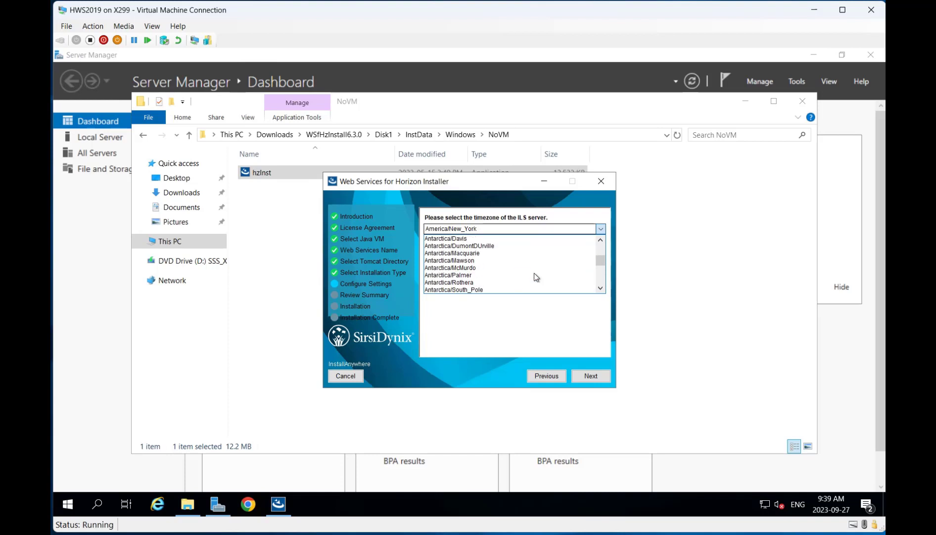
{"action": "scroll", "coordinate": [534, 271], "scroll_direction": "up", "scroll_amount": 10}
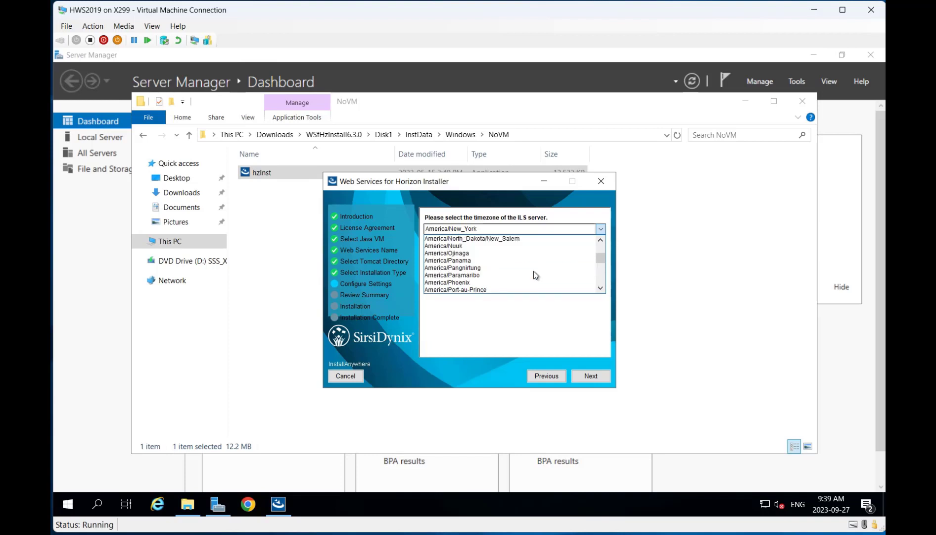
{"action": "scroll", "coordinate": [533, 273], "scroll_direction": "up", "scroll_amount": 13}
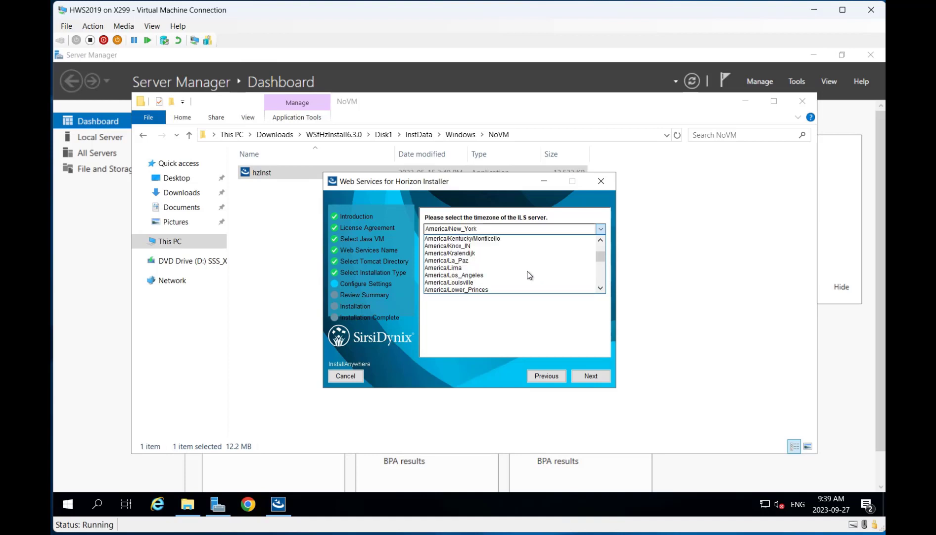
{"action": "scroll", "coordinate": [529, 275], "scroll_direction": "up", "scroll_amount": 8}
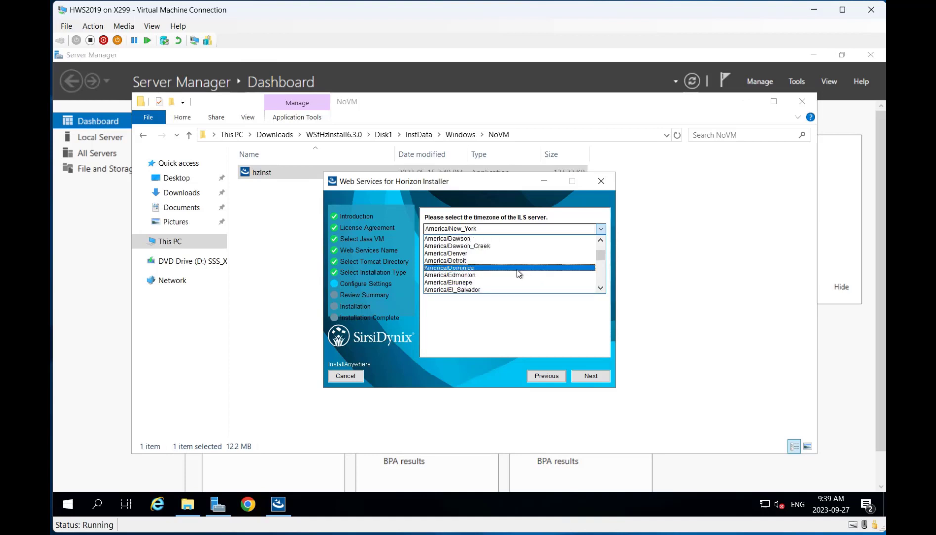
{"action": "left_click", "coordinate": [508, 275]}
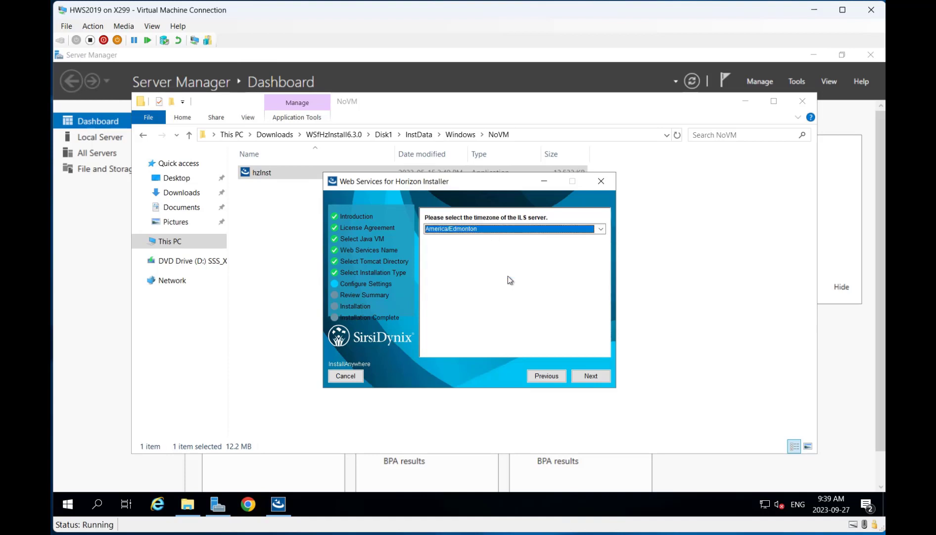
{"action": "left_click", "coordinate": [591, 376]}
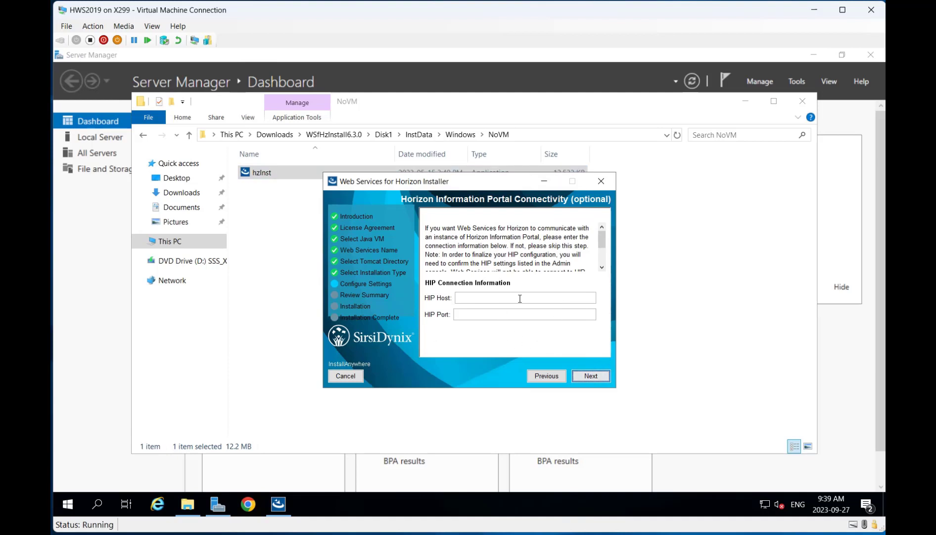
Step: Leave HIP blank, install to C:\Program Files\SirsiDynix\WebServices, and close the finished installer
{"action": "left_click", "coordinate": [601, 377]}
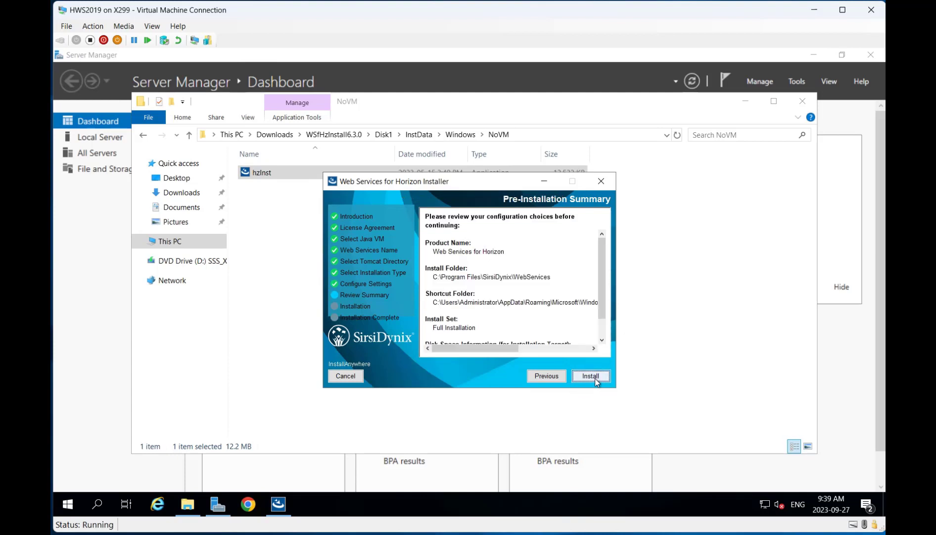
{"action": "left_click", "coordinate": [595, 378]}
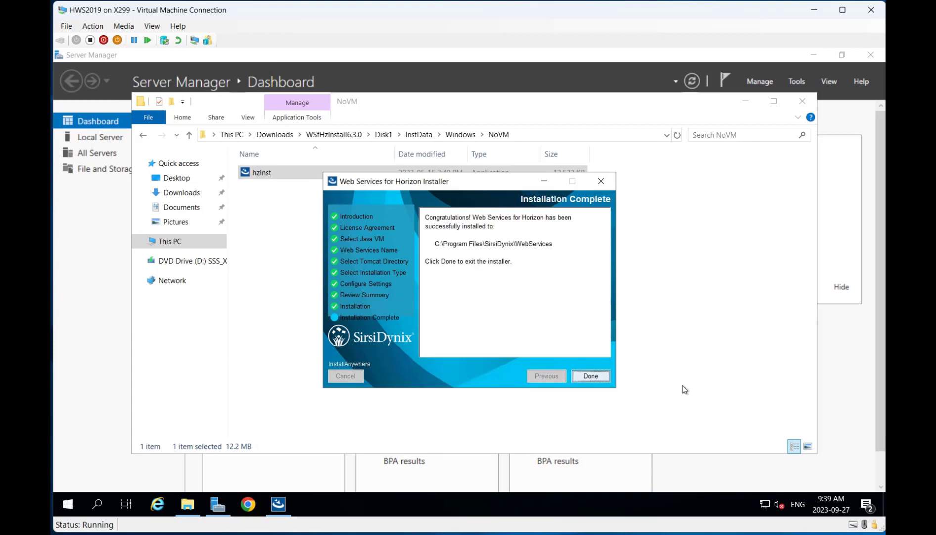
{"action": "left_click", "coordinate": [591, 376]}
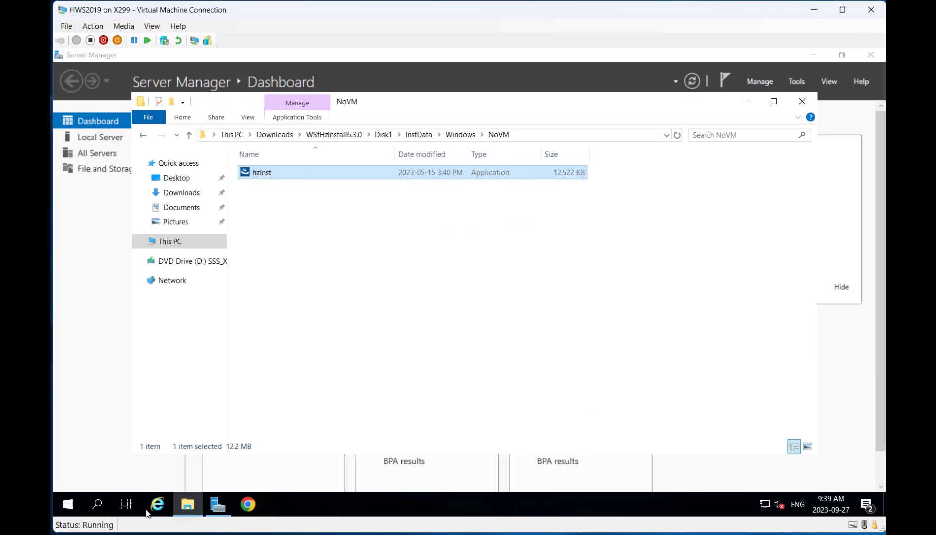
Step: Open the Services app and bring up the Apache Tomcat tomcat9 service properties
{"action": "left_click", "coordinate": [68, 504]}
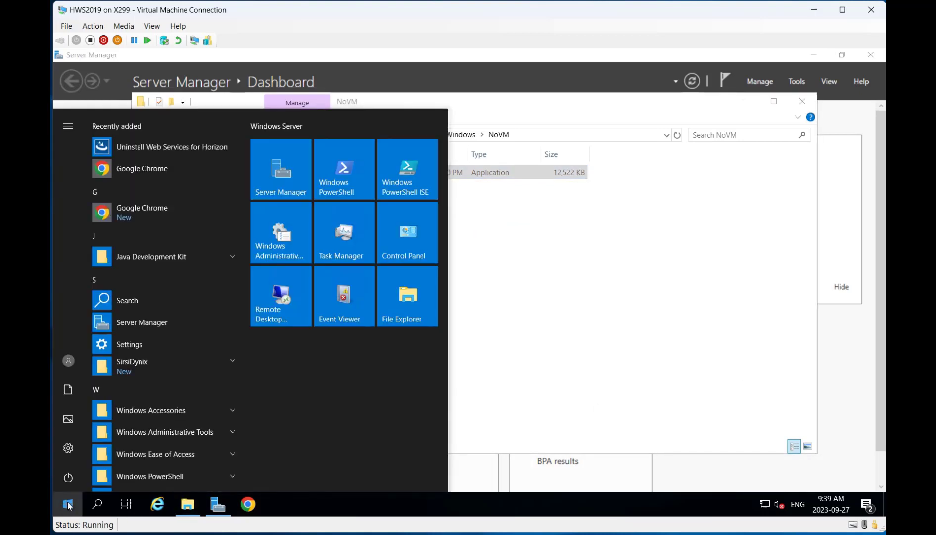
{"action": "type", "text": "services"}
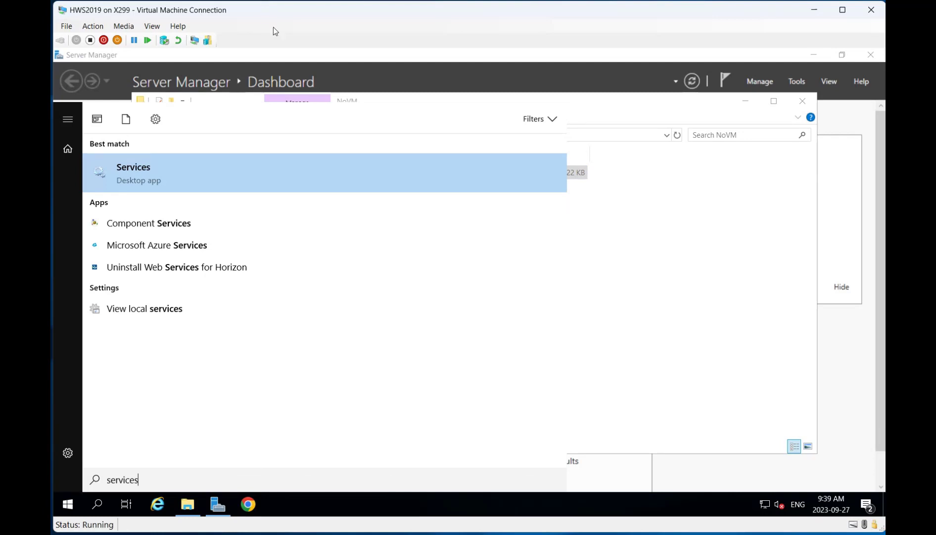
{"action": "left_click", "coordinate": [187, 172]}
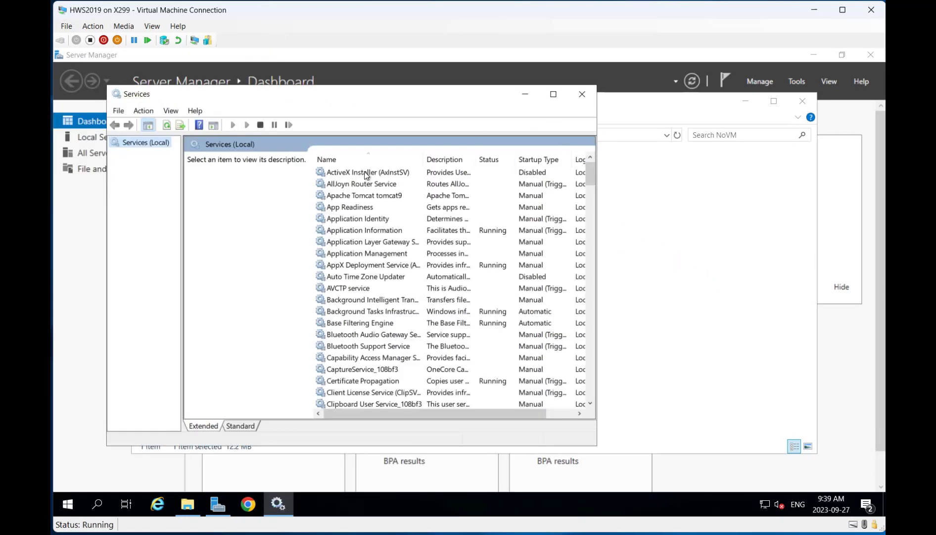
{"action": "left_click", "coordinate": [403, 196]}
{"action": "right_click", "coordinate": [409, 196]}
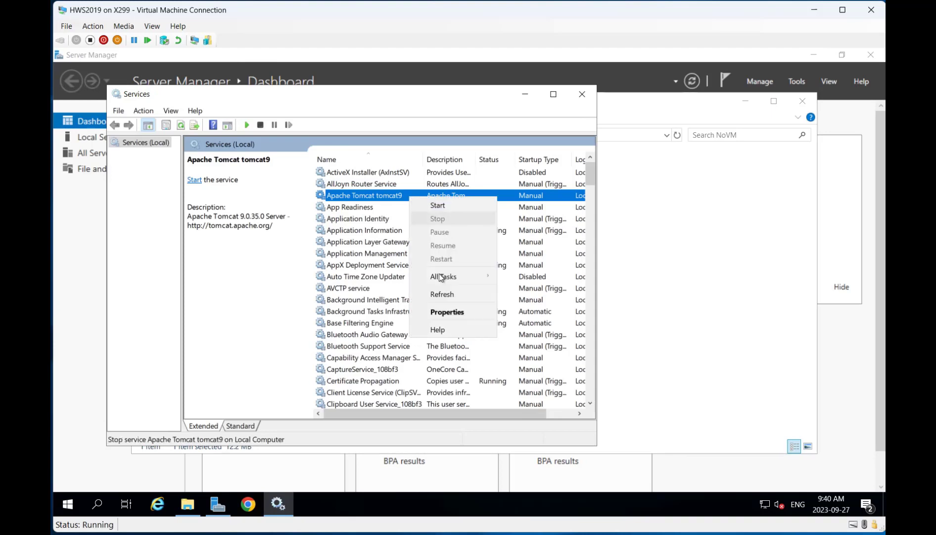
{"action": "left_click", "coordinate": [452, 313]}
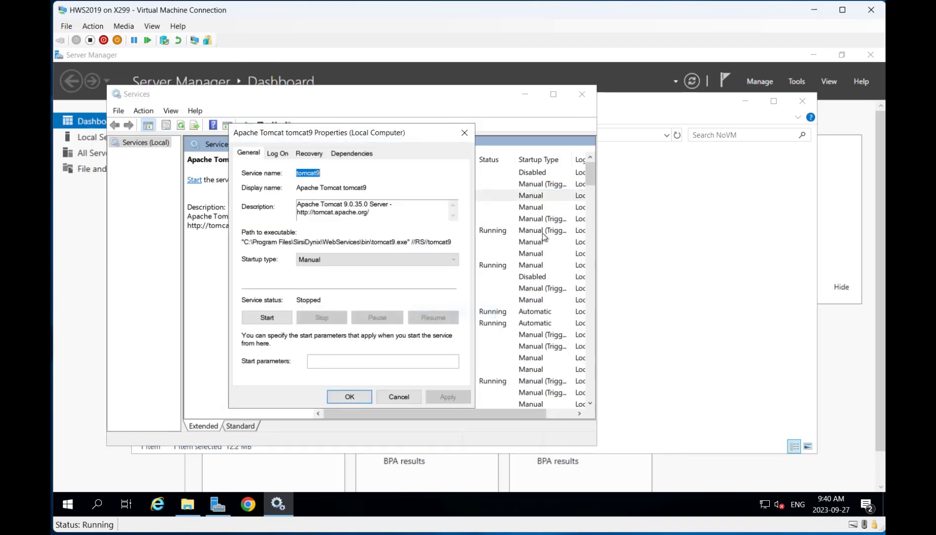
Step: Set tomcat9 startup type to Automatic, start it, close Services, then open Chrome
{"action": "left_click", "coordinate": [340, 260]}
{"action": "left_click", "coordinate": [343, 277]}
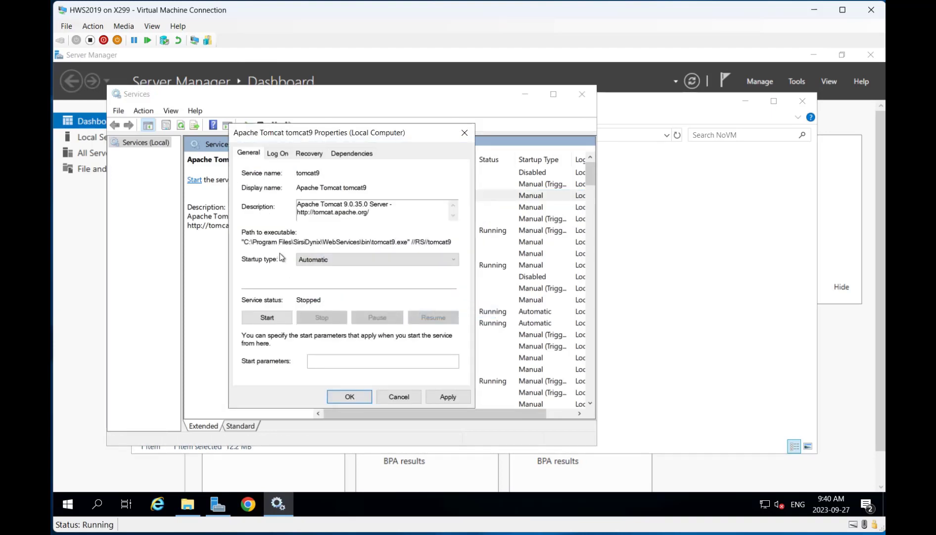
{"action": "left_click", "coordinate": [460, 403]}
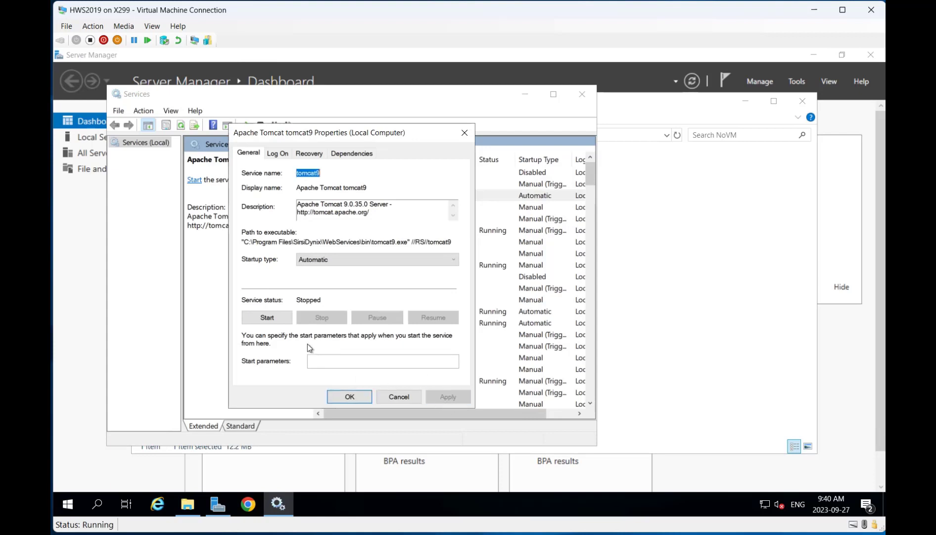
{"action": "left_click", "coordinate": [270, 318]}
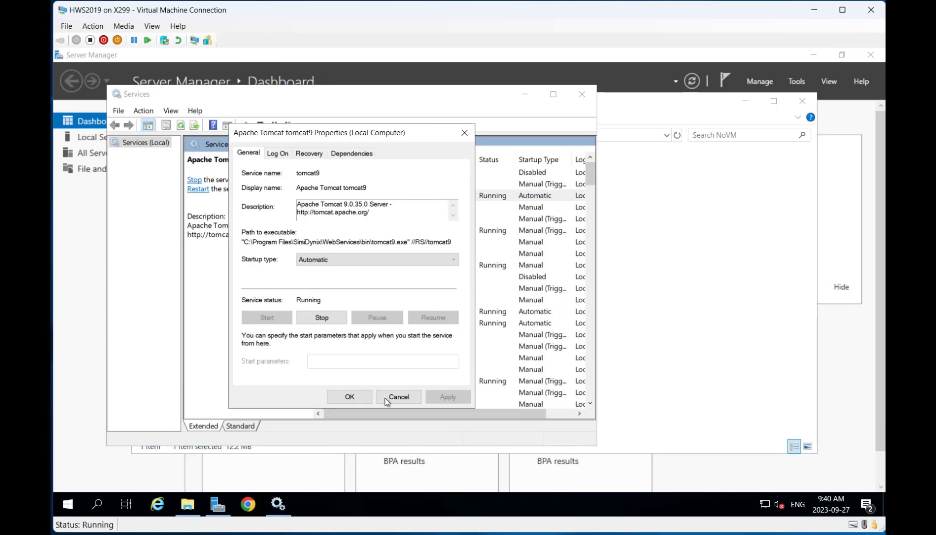
{"action": "left_click", "coordinate": [367, 399]}
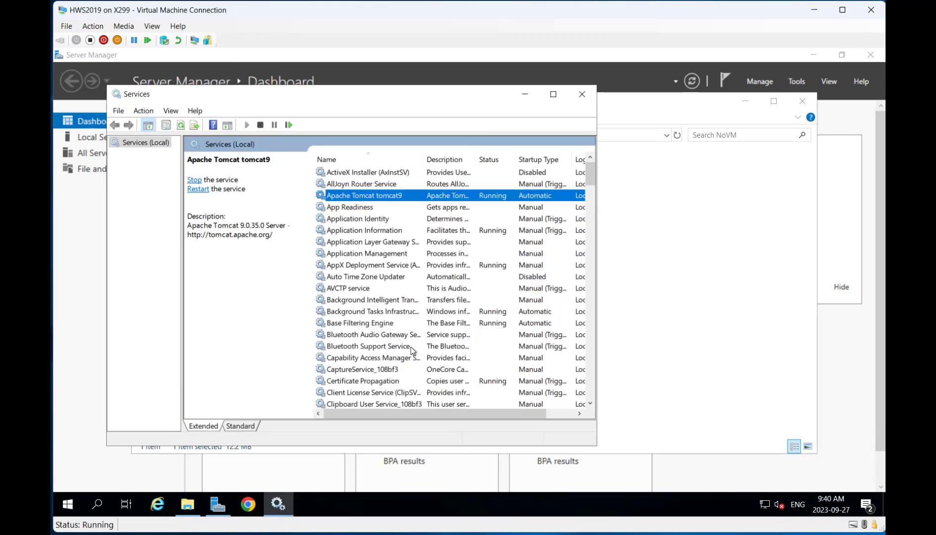
{"action": "left_click", "coordinate": [581, 94]}
{"action": "left_click", "coordinate": [815, 55]}
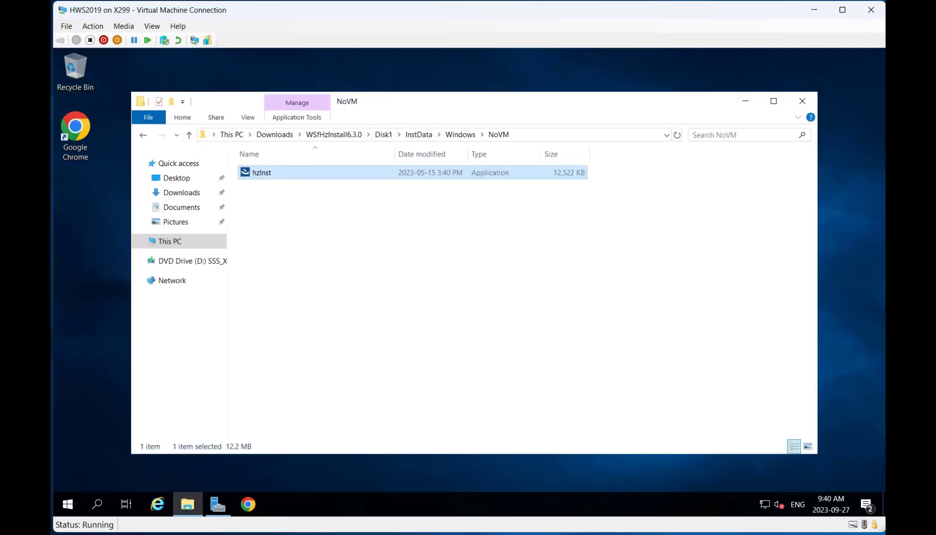
{"action": "left_click", "coordinate": [87, 125]}
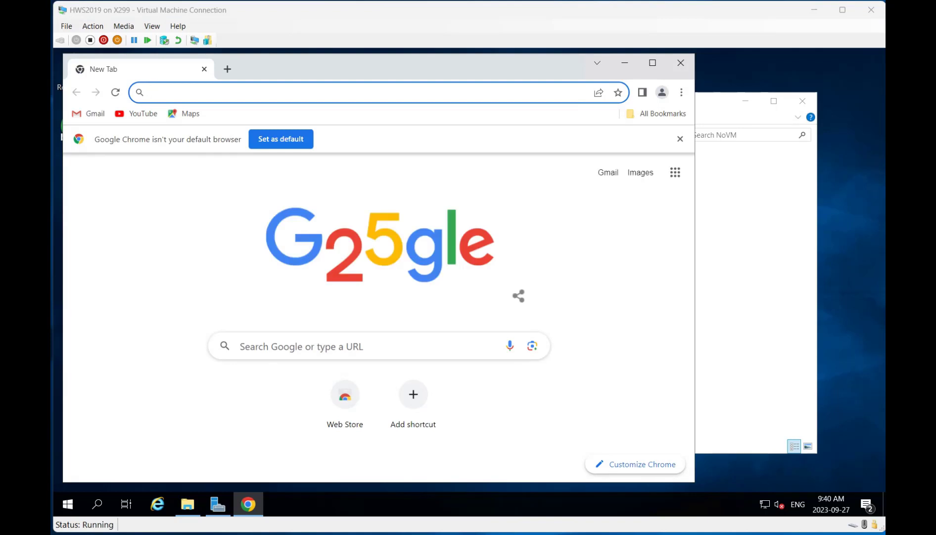
Step: Go to localhost:8080/hws/admin/login.jsp in Chrome's address bar
{"action": "left_click", "coordinate": [383, 96]}
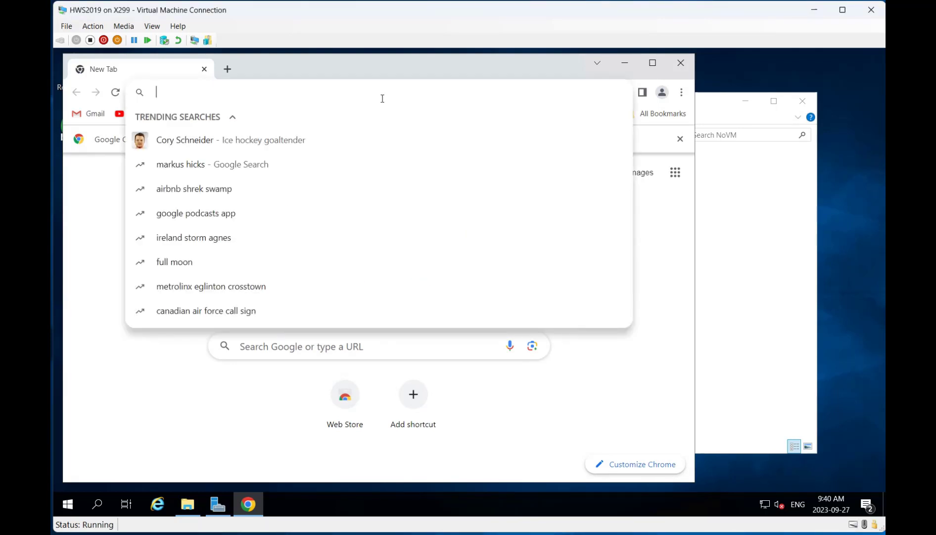
{"action": "type", "text": "local"}
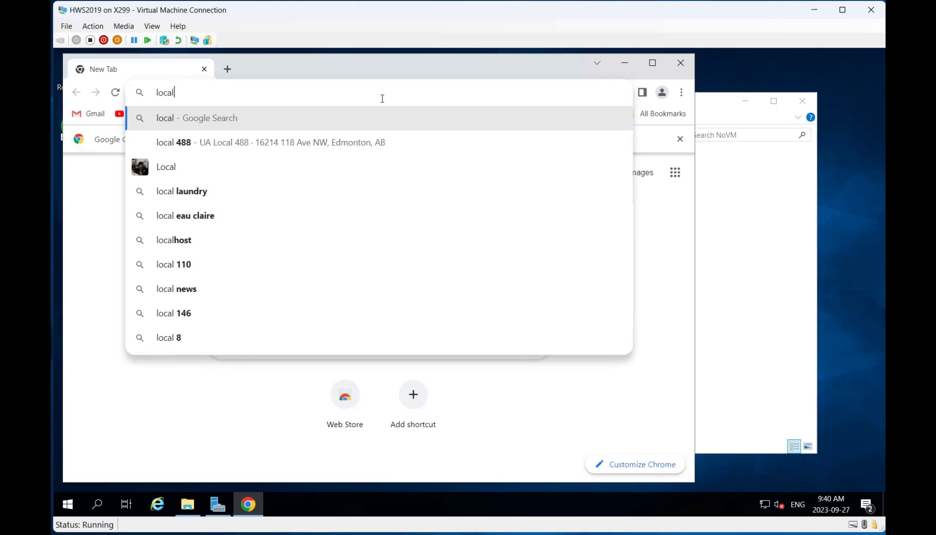
{"action": "type", "text": "host"}
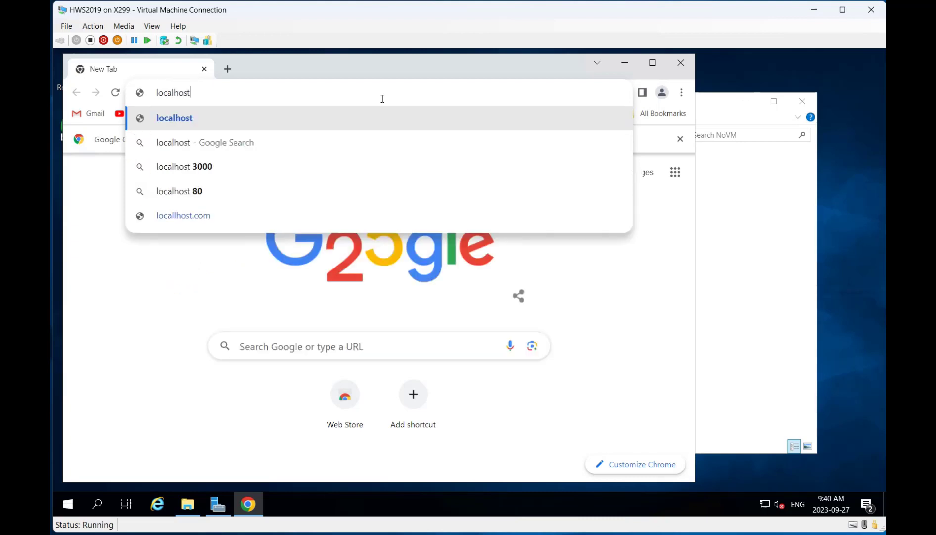
{"action": "type", "text": "."}
{"action": "key", "text": "BackSpace"}
{"action": "type", "text": ":"}
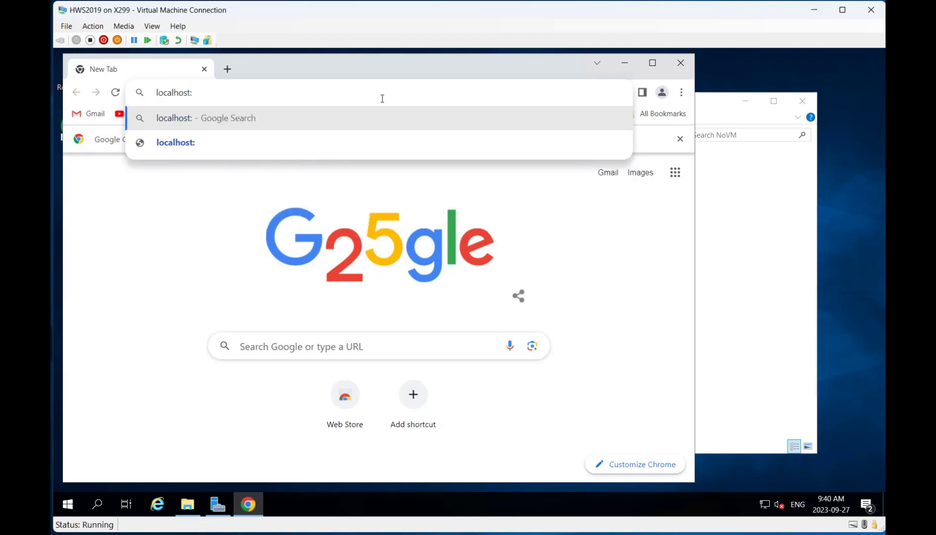
{"action": "type", "text": "8080"}
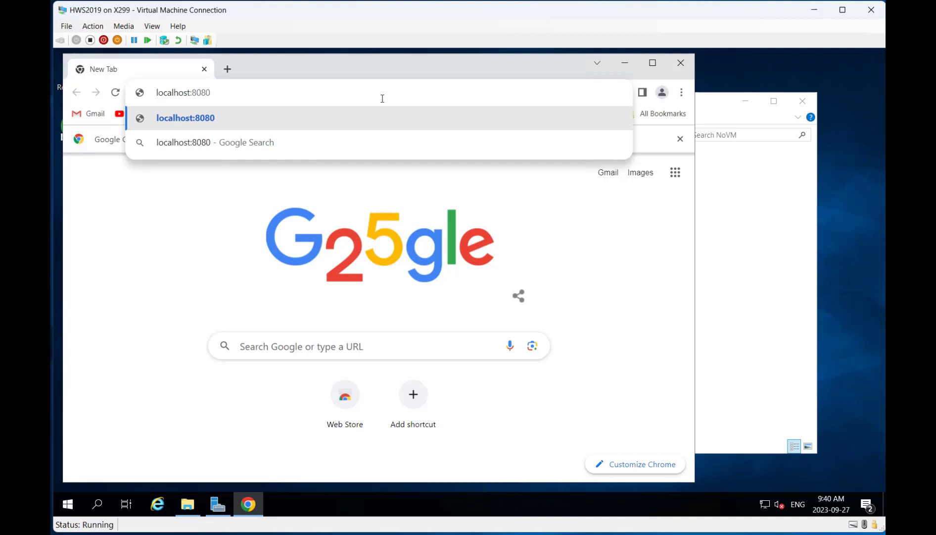
{"action": "type", "text": "/hw"}
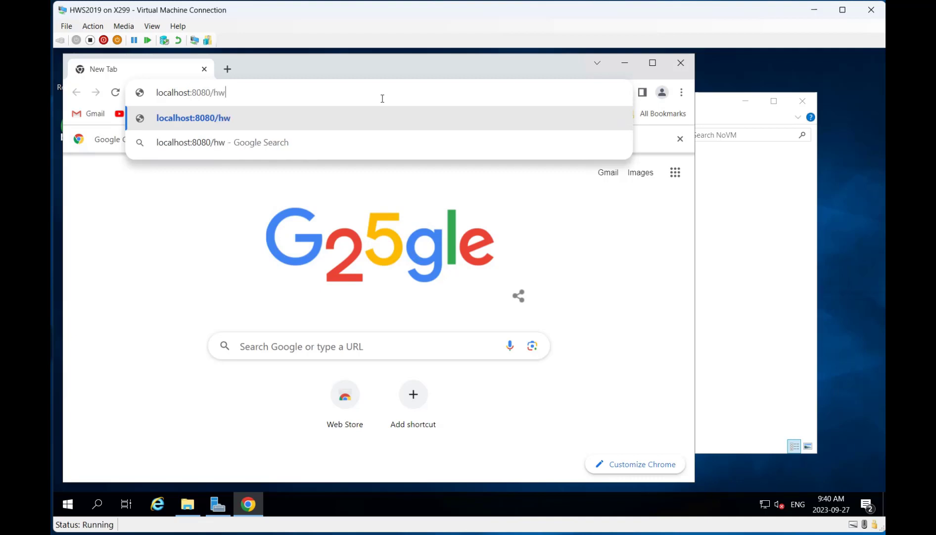
{"action": "type", "text": "s/admin/"}
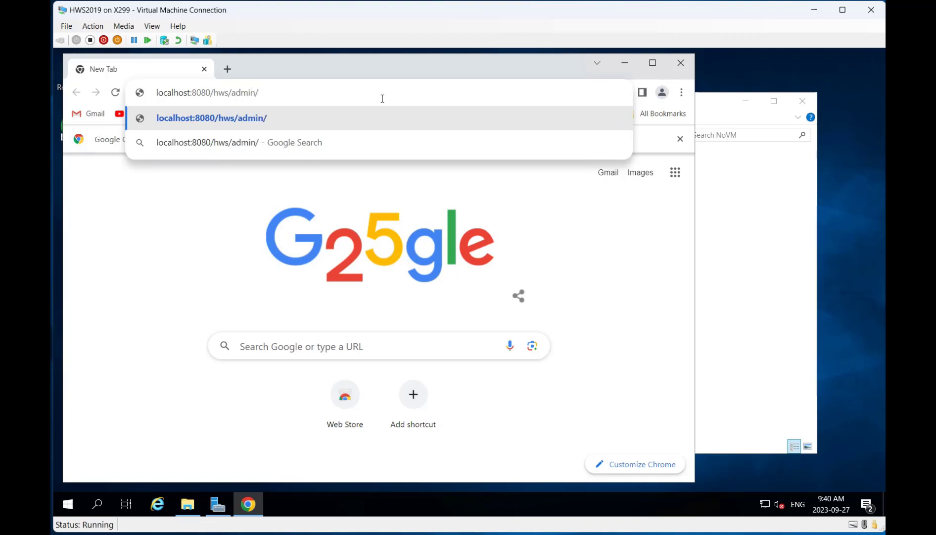
{"action": "type", "text": "login.hjs"}
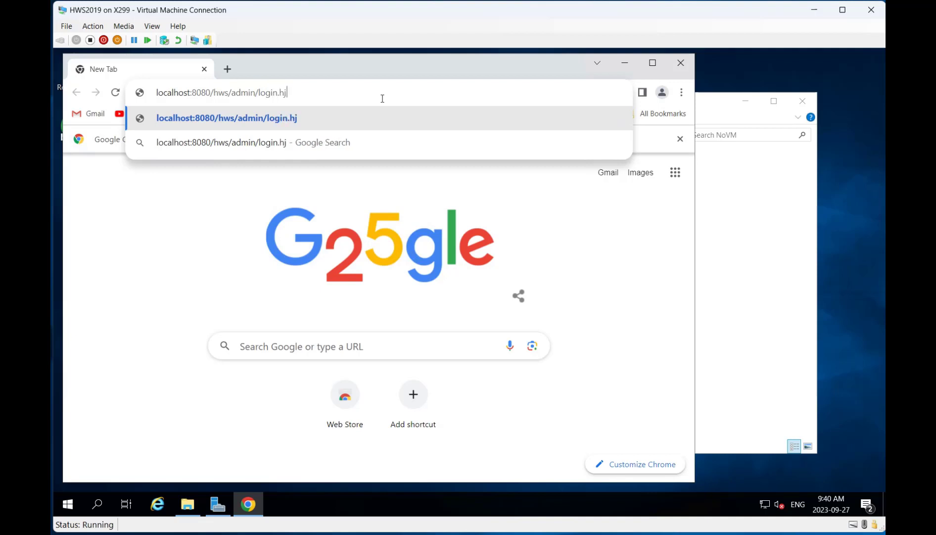
{"action": "key", "text": "BackSpace"}
{"action": "key", "text": "BackSpace"}
{"action": "key", "text": "BackSpace"}
{"action": "type", "text": "jsp"}
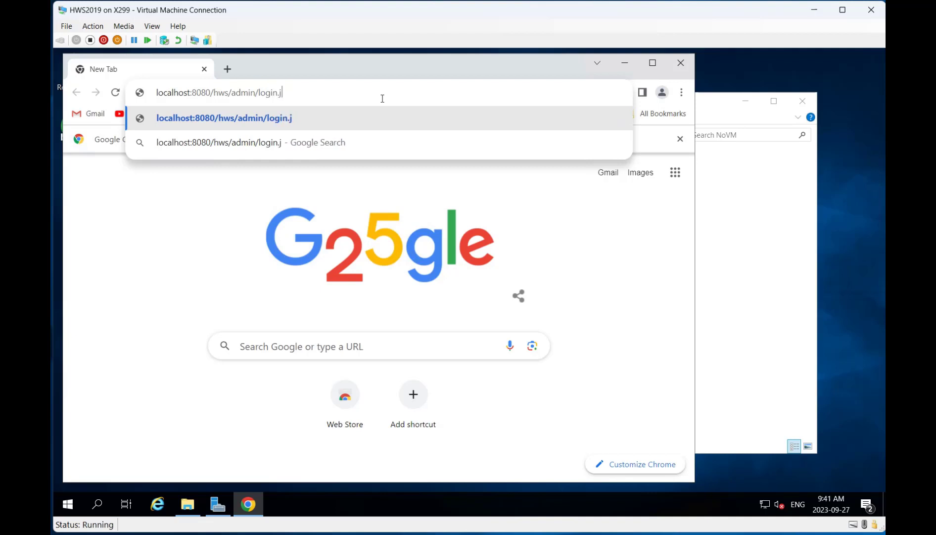
{"action": "key", "text": "Return"}
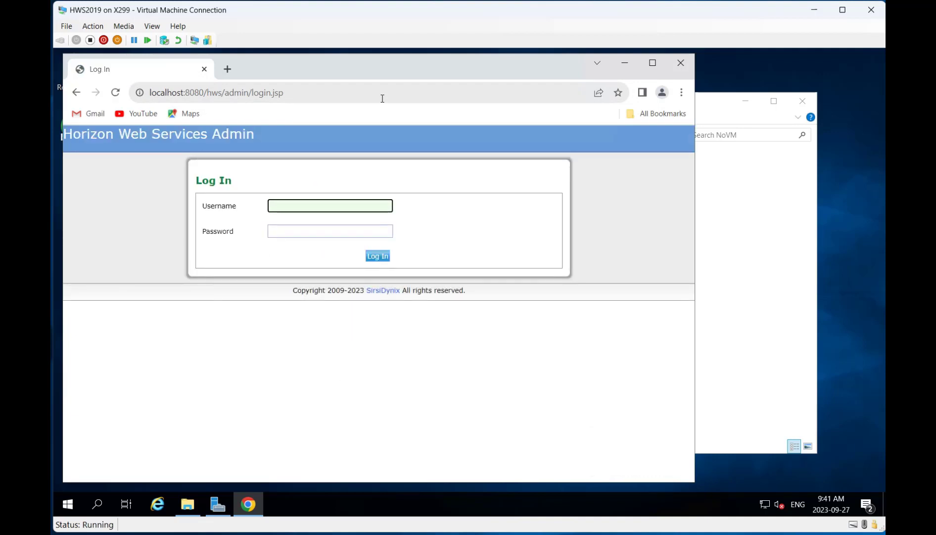
Step: Maximize the browser, sign in with the admin username and password, and decline saving the login
{"action": "left_click", "coordinate": [654, 64]}
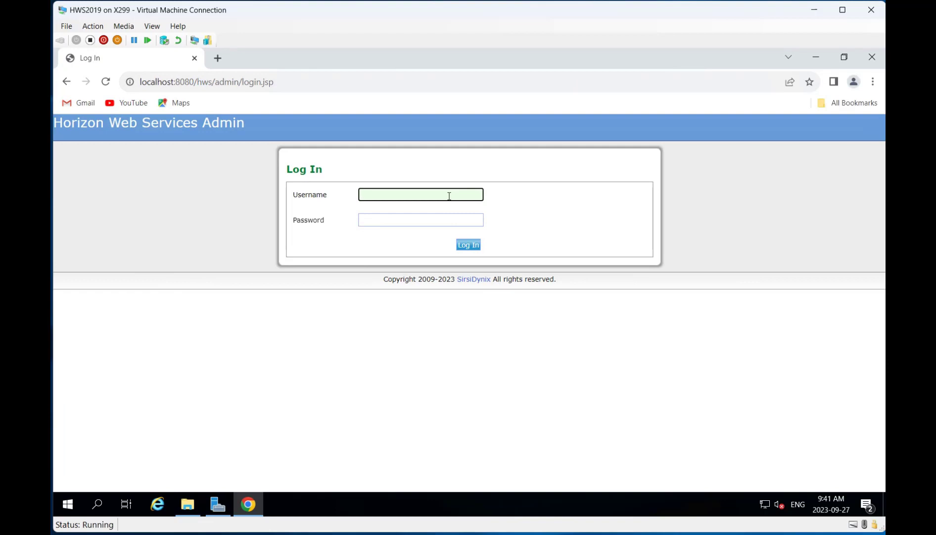
{"action": "key", "text": "Tab"}
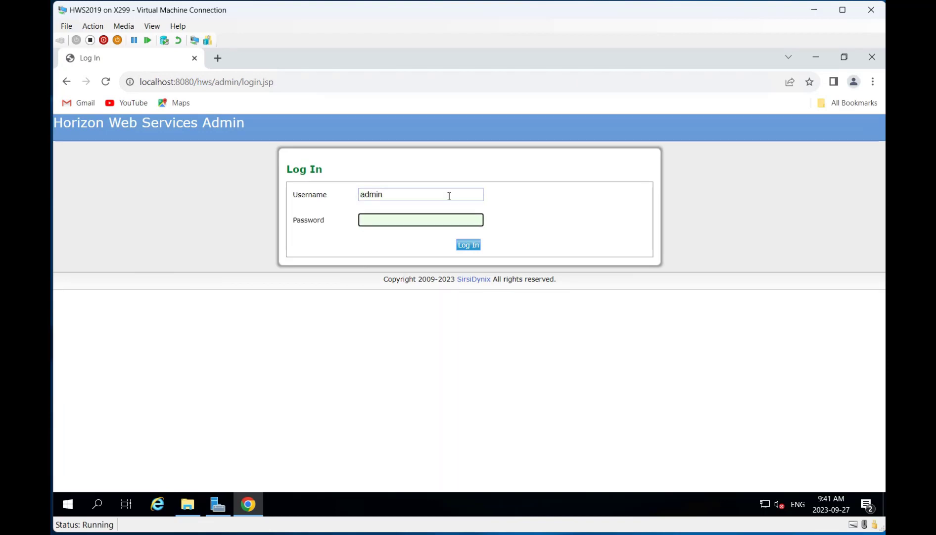
{"action": "key", "text": "Return"}
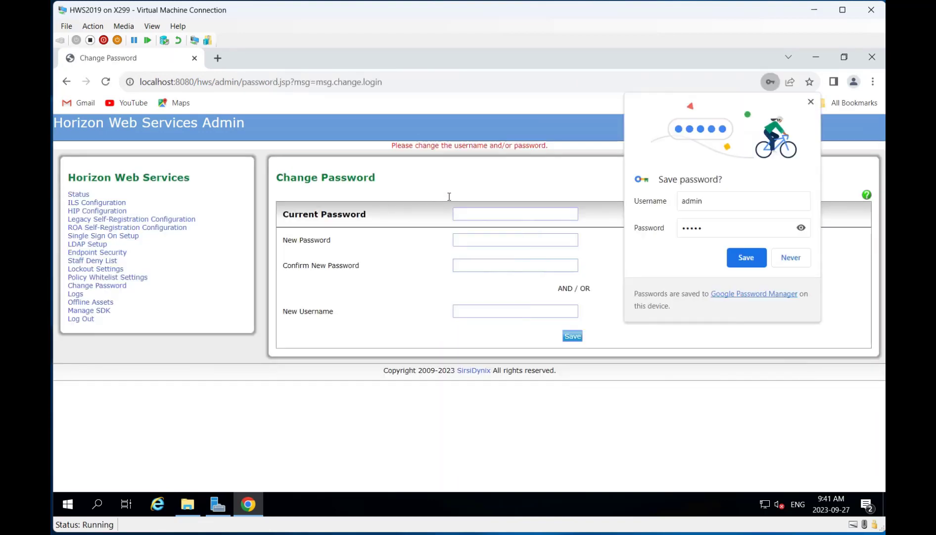
{"action": "left_click", "coordinate": [798, 258]}
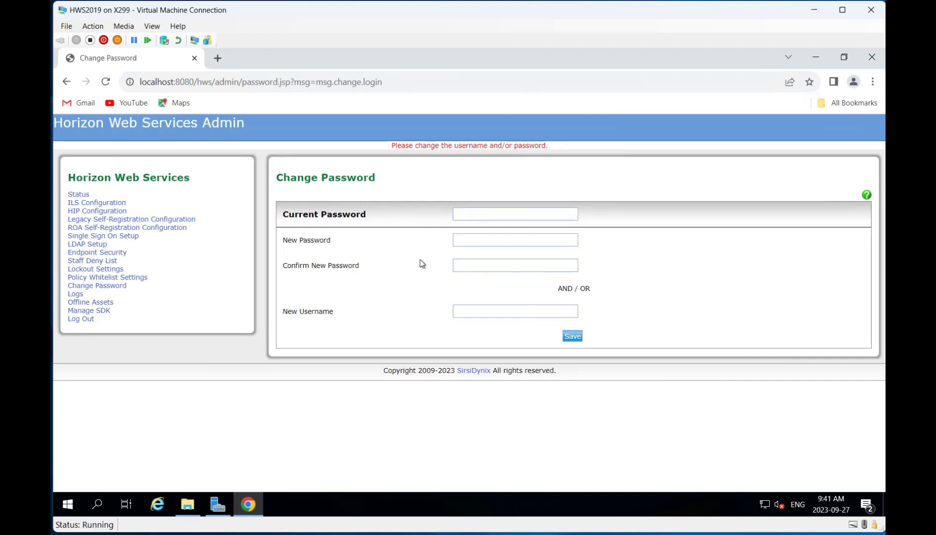
Step: Enter the current password and type the new password on the Change Password page
{"action": "left_click", "coordinate": [566, 213]}
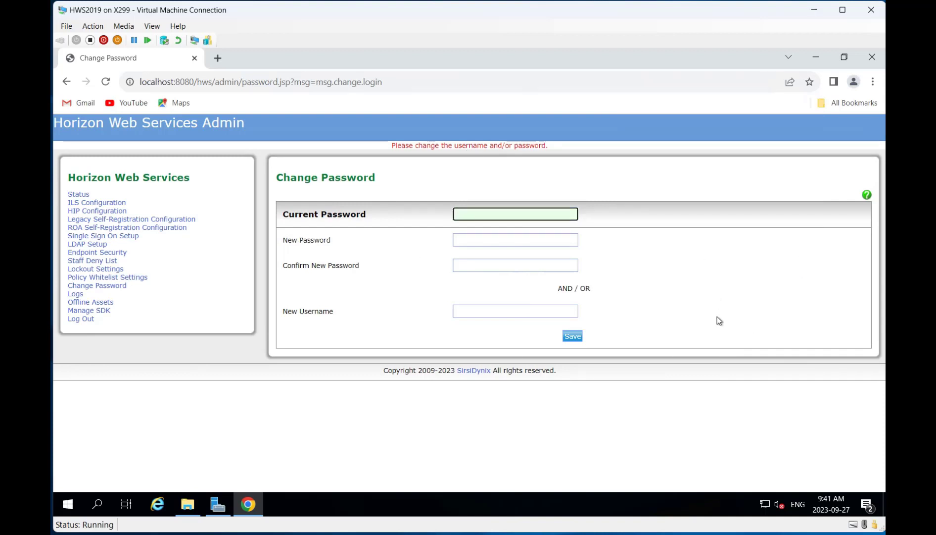
{"action": "key", "text": "Tab"}
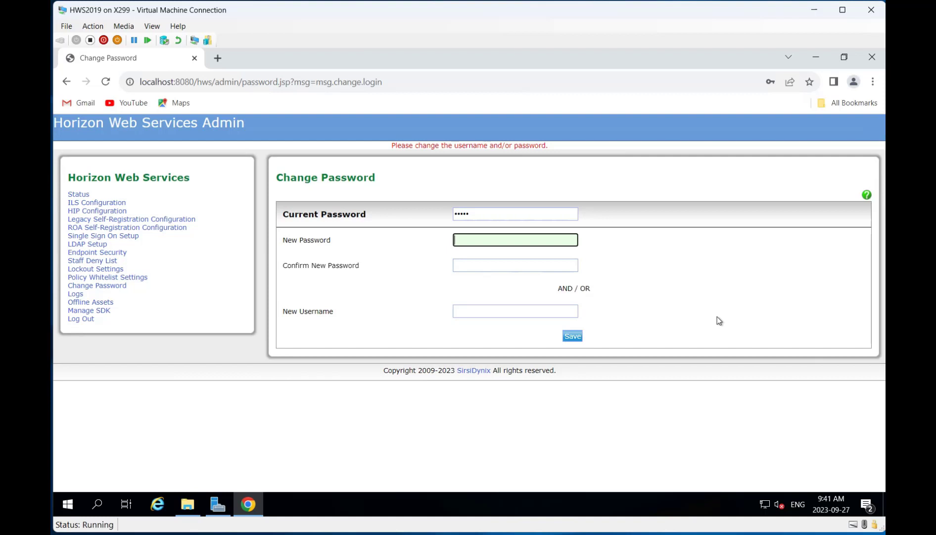
{"action": "key", "text": "BackSpace"}
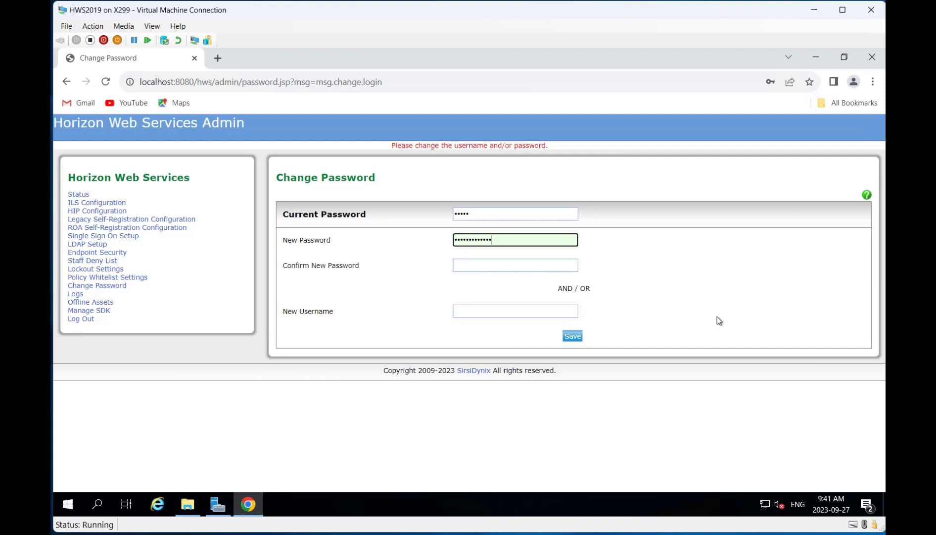